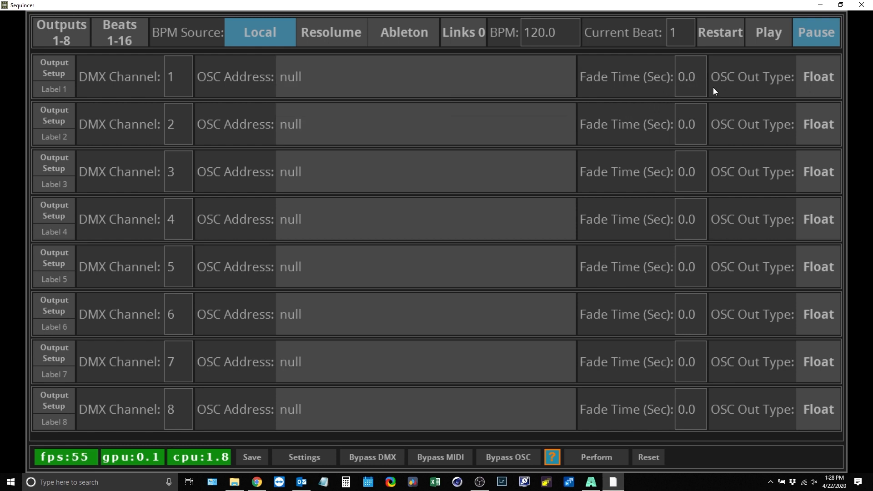
# Switch output 1's OSC out type to Int and back to Float
pyautogui.click(822, 78)
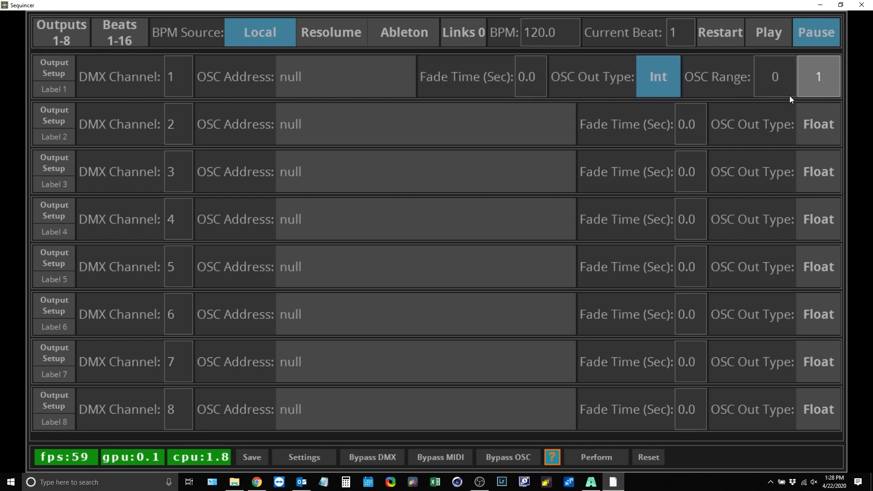
pyautogui.click(665, 77)
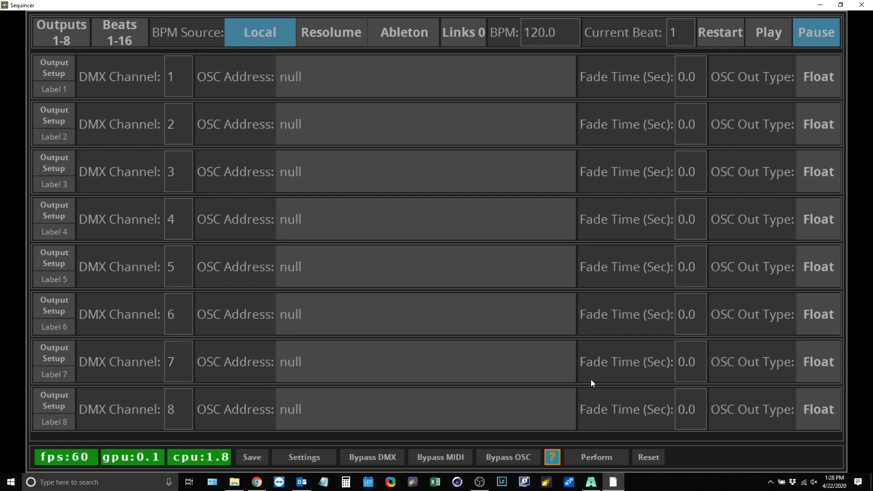
# Switch to Resolume Arena and load the Solid Color source into Layer 1, Column 1, playing the clip
pyautogui.click(601, 484)
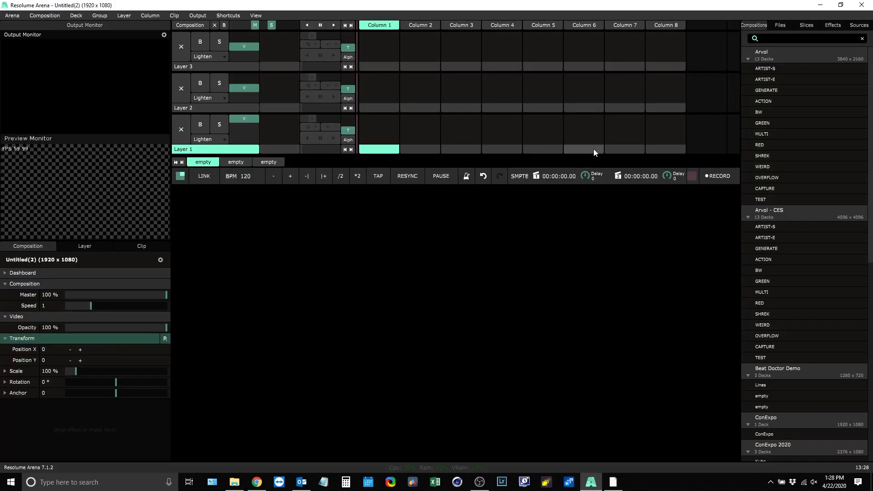
pyautogui.click(859, 25)
pyautogui.scroll(-5, 870, 82)
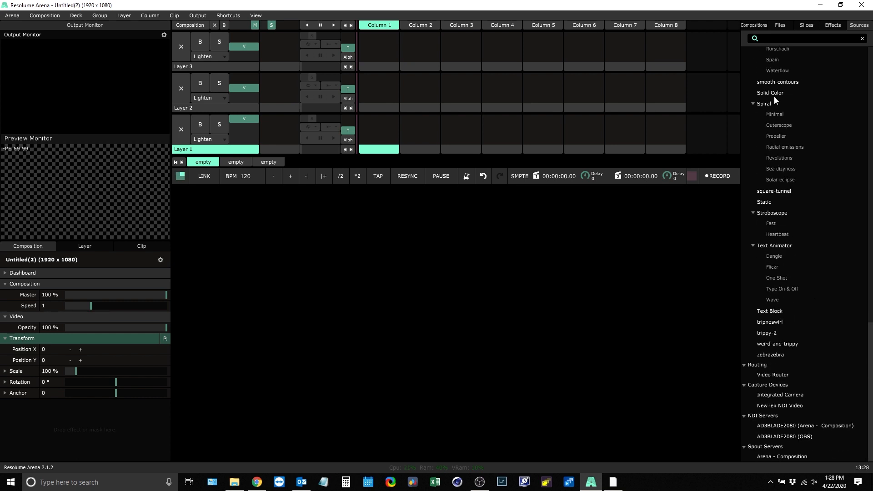
pyautogui.moveTo(773, 94); pyautogui.dragTo(379, 130)
pyautogui.click(379, 129)
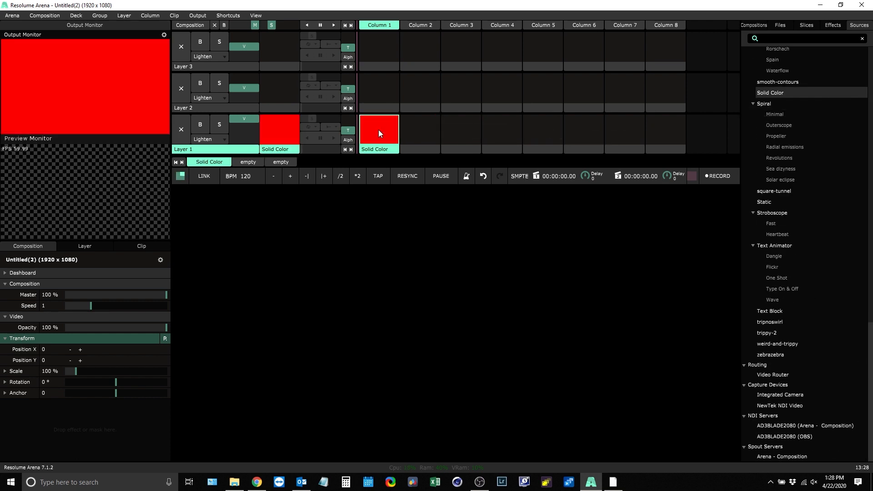
# Show the Solid Color clip's color as HSB sliders and set the hue to 0°
pyautogui.click(136, 247)
pyautogui.click(6, 327)
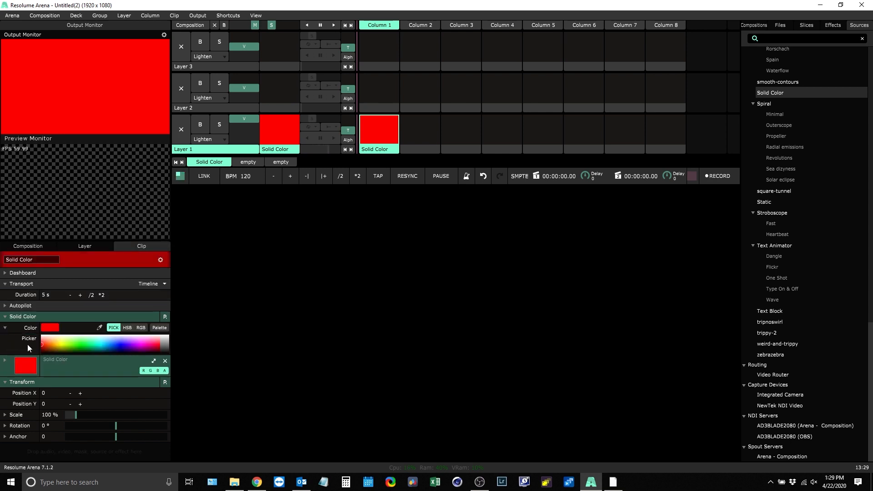
pyautogui.click(128, 328)
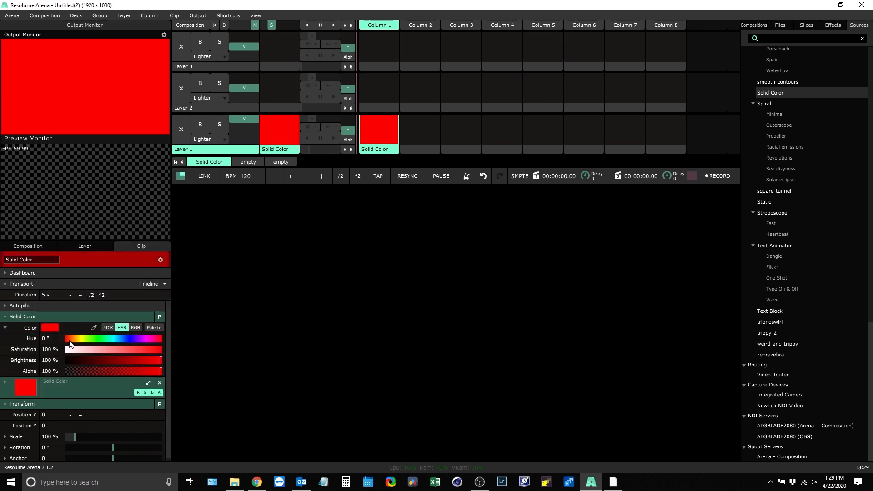
pyautogui.moveTo(67, 339)
pyautogui.mouseDown()
pyautogui.moveTo(139, 340)
pyautogui.moveTo(64, 339)
pyautogui.mouseUp()
# In OSC shortcut editing, copy the layer 1, clip 1 input address of the Solid Color hue and leave the editing mode
pyautogui.click(230, 16)
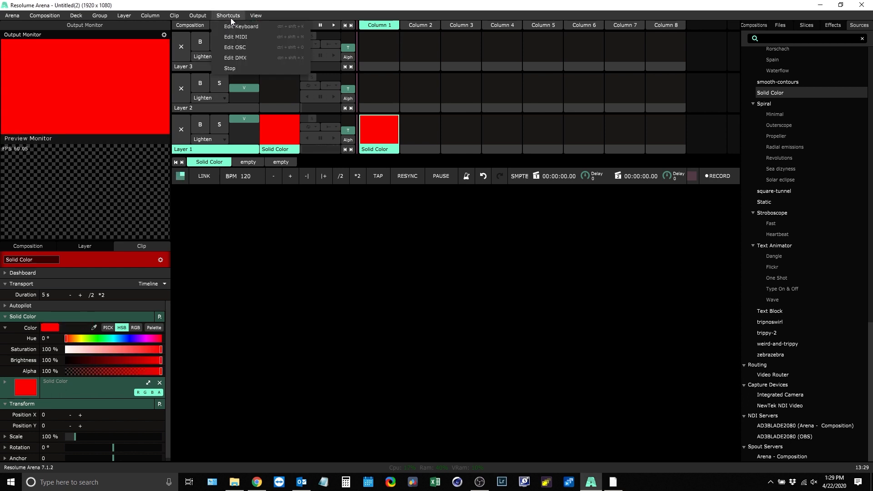
pyautogui.click(253, 46)
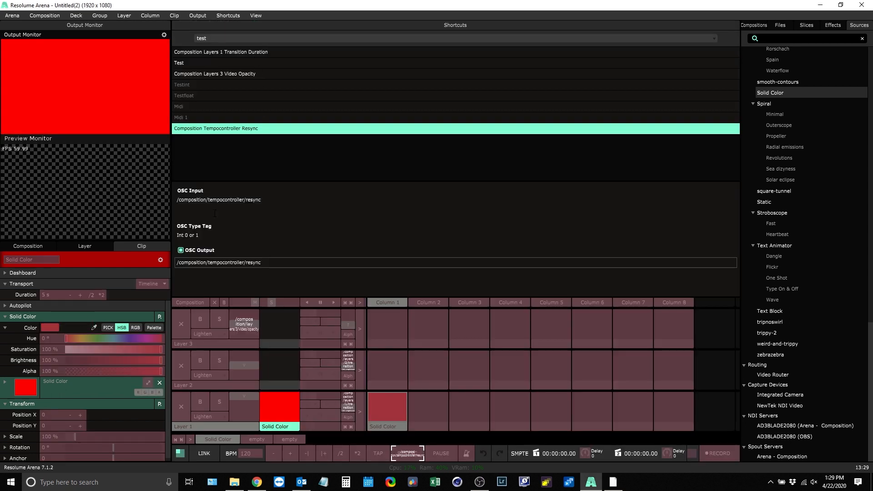
pyautogui.click(95, 338)
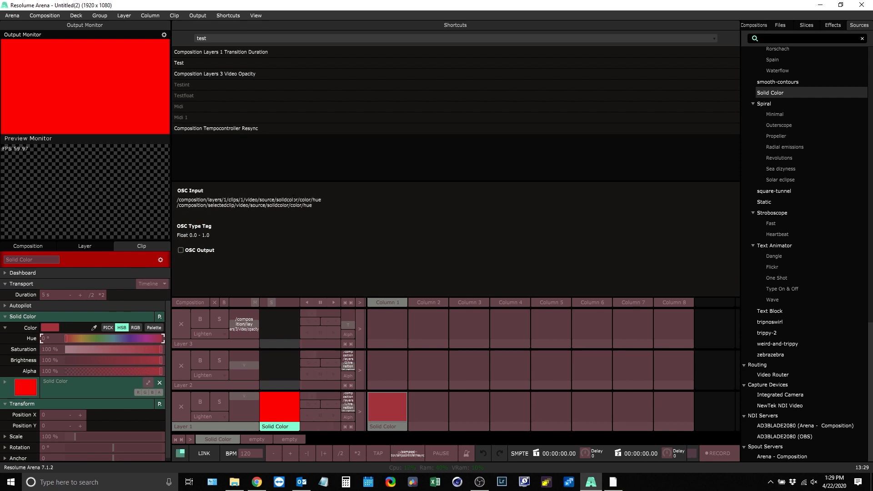
pyautogui.click(320, 201)
pyautogui.click(320, 201)
pyautogui.moveTo(316, 205); pyautogui.dragTo(264, 201)
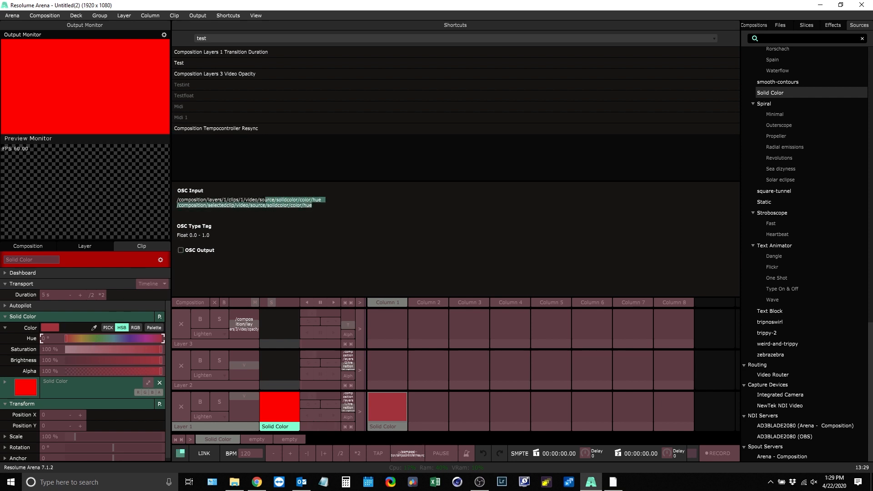
pyautogui.click(242, 201)
pyautogui.moveTo(321, 200); pyautogui.dragTo(178, 201)
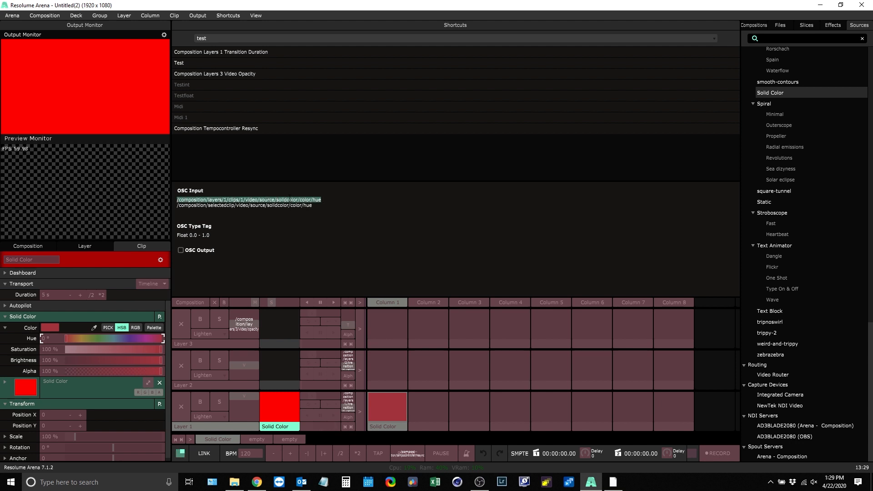
pyautogui.press('Escape')
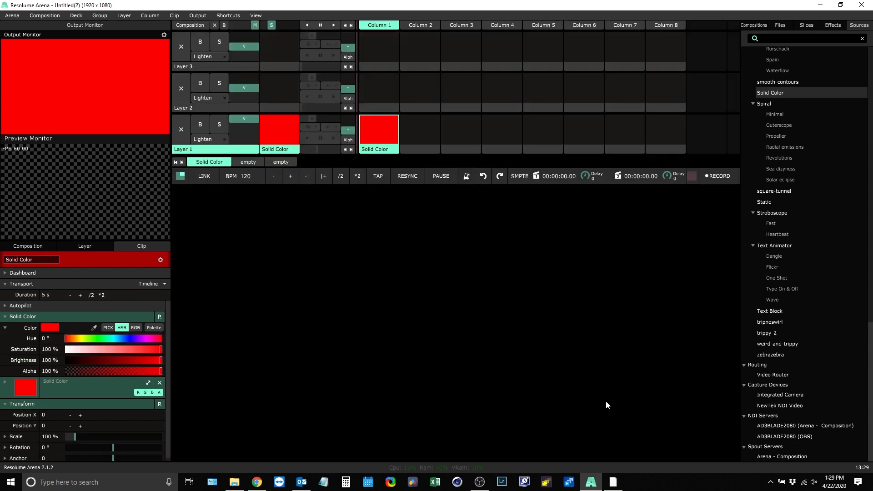
# Switch to Sequincer and set output 1's OSC address to composition/layers/1/clips/1/video/source/solidcolor/color/hue, without the leading slash
pyautogui.click(613, 479)
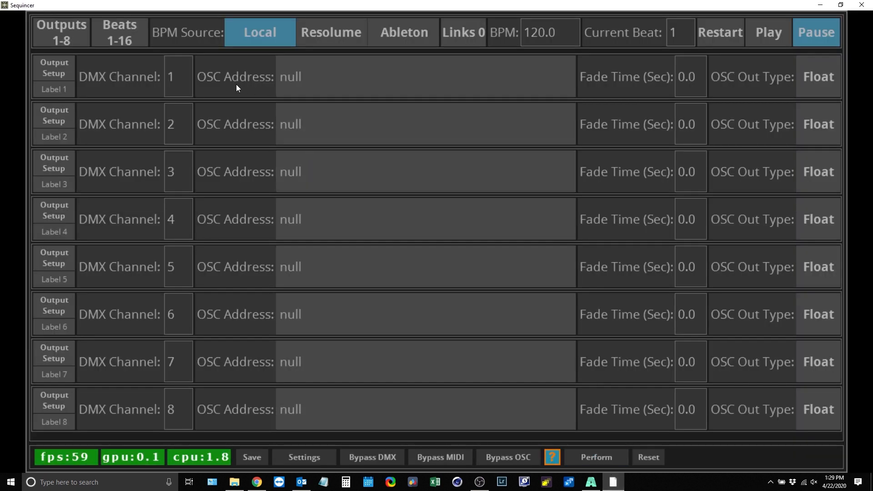
pyautogui.click(336, 82)
pyautogui.press('BackSpace')
pyautogui.press('BackSpace')
pyautogui.press('BackSpace')
pyautogui.press('BackSpace')
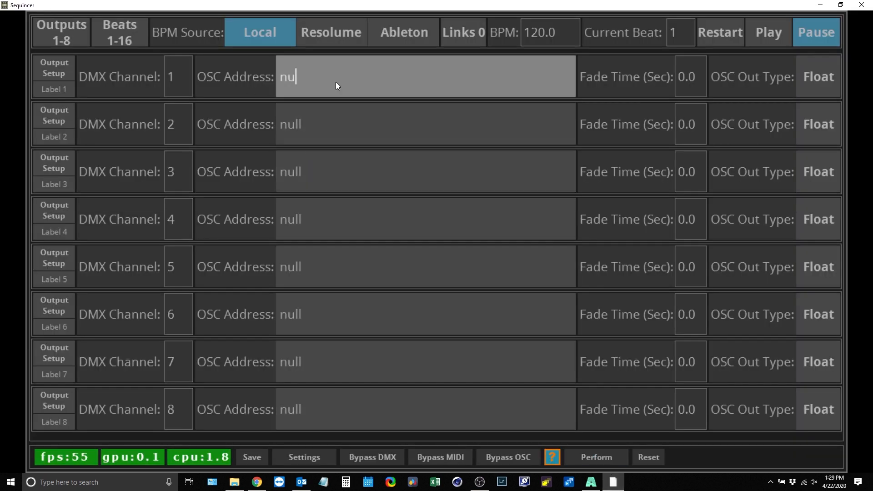
pyautogui.write('/composition/layers/1/clips/1/video/source/solidcolor/hue')
pyautogui.press('Home')
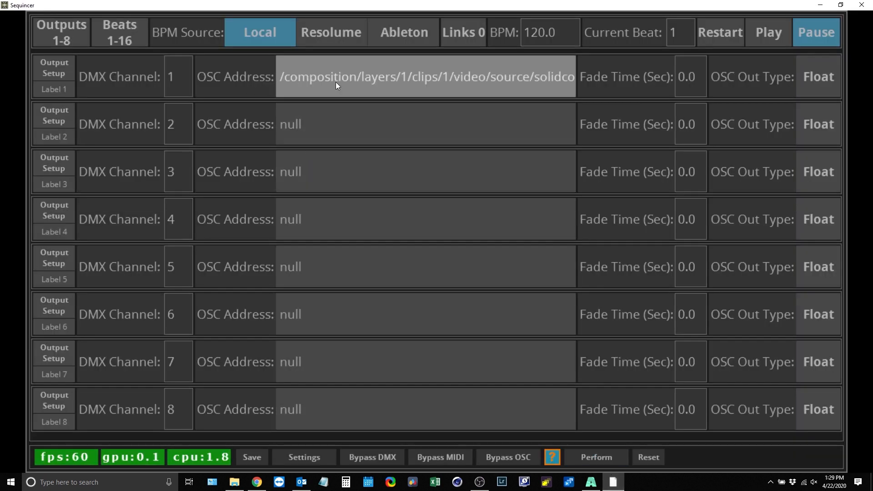
pyautogui.press('Delete')
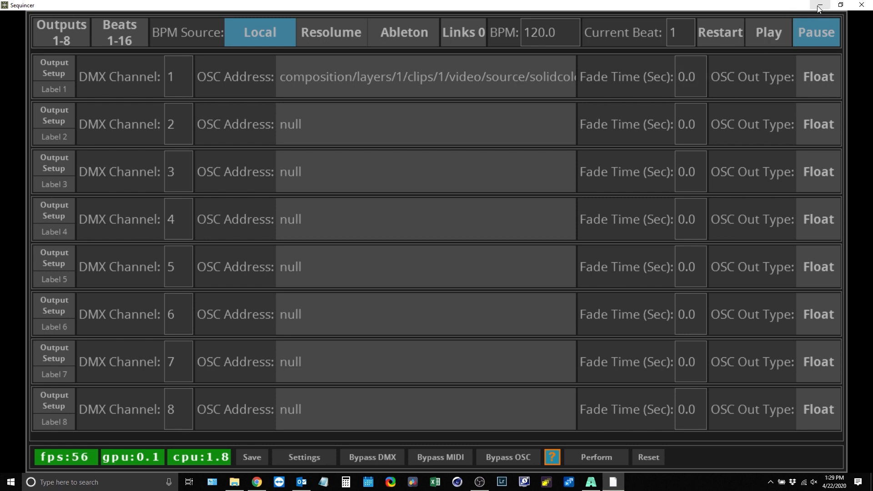
# Switch to Resolume Arena and check the OSC type tag of the Solid Color hue parameter
pyautogui.click(591, 482)
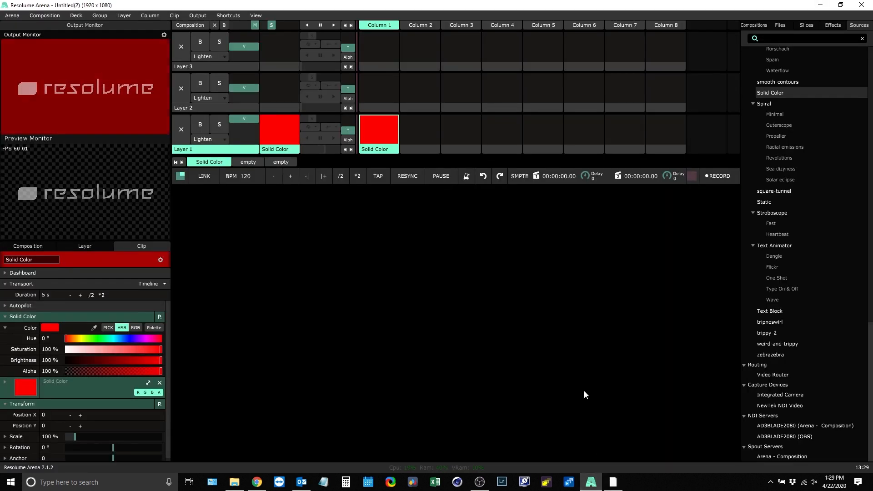
pyautogui.click(239, 15)
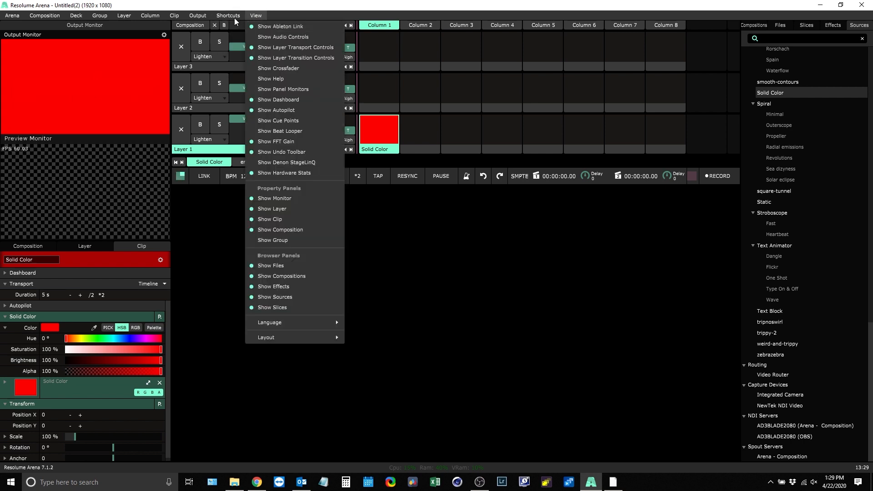
pyautogui.click(237, 47)
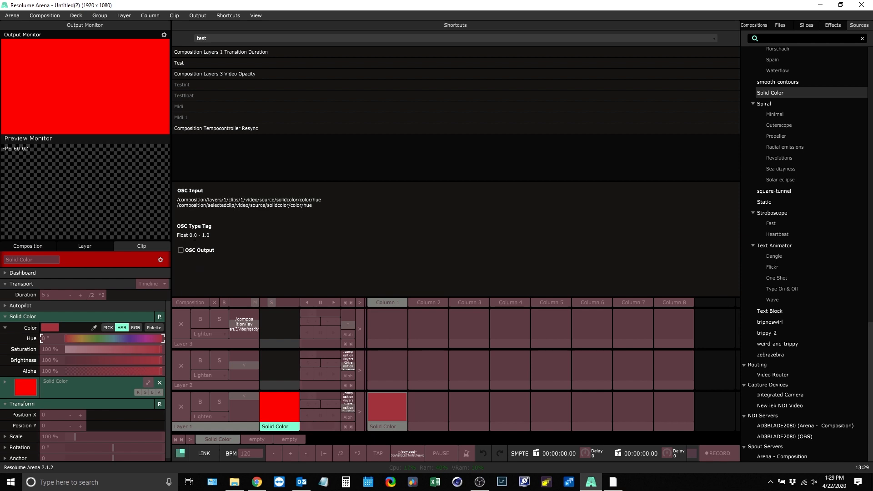
pyautogui.press('Escape')
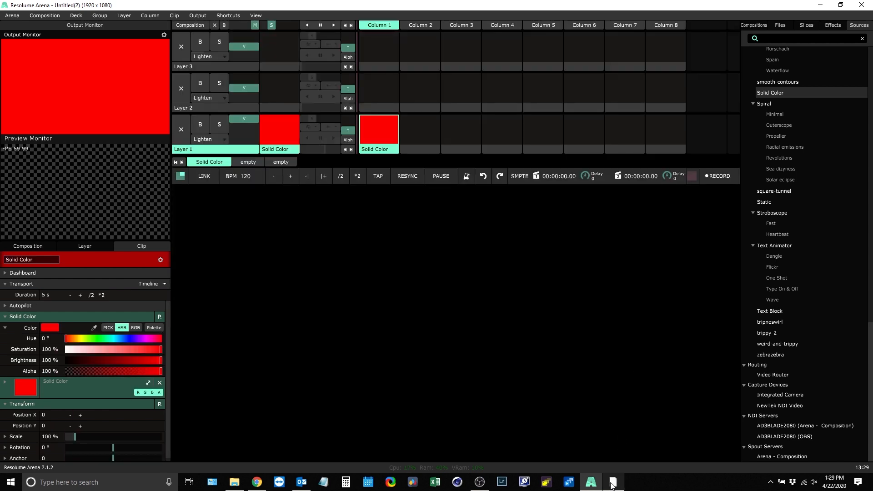
# Switch to Sequincer and rename output 1's label as HUE Shift
pyautogui.moveTo(613, 485)
pyautogui.click(612, 435)
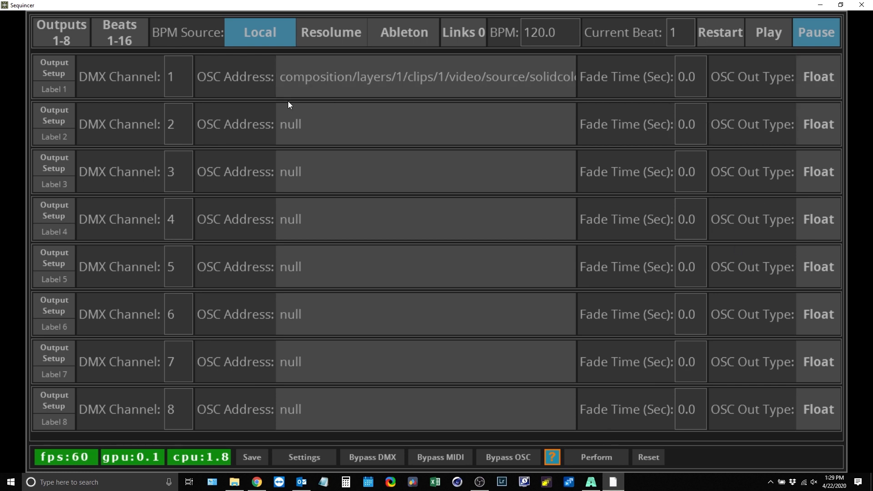
pyautogui.click(70, 89)
pyautogui.press('BackSpace')
pyautogui.press('BackSpace')
pyautogui.press('BackSpace')
pyautogui.press('BackSpace')
pyautogui.press('BackSpace')
pyautogui.press('BackSpace')
pyautogui.press('BackSpace')
pyautogui.write('HUE Shift')
pyautogui.press('Return')
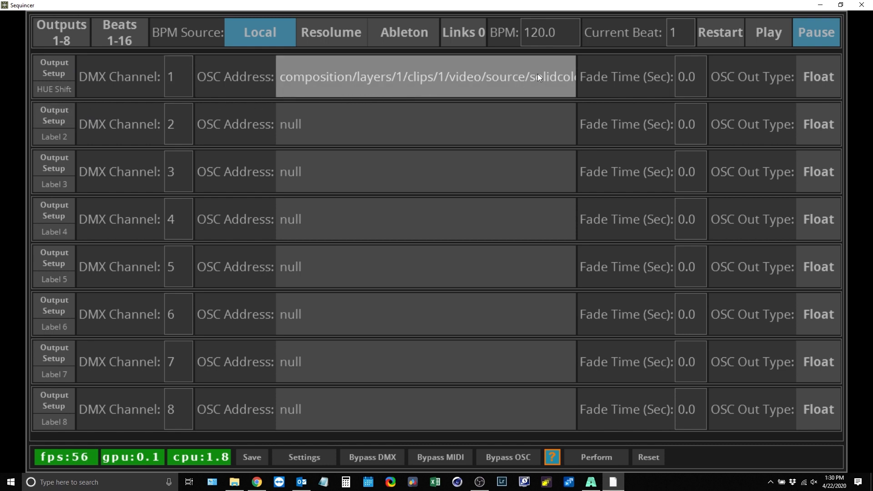
# Switch output 1 to its sequencer view, look at beats 17-32 and return to beats 1-16
pyautogui.click(48, 71)
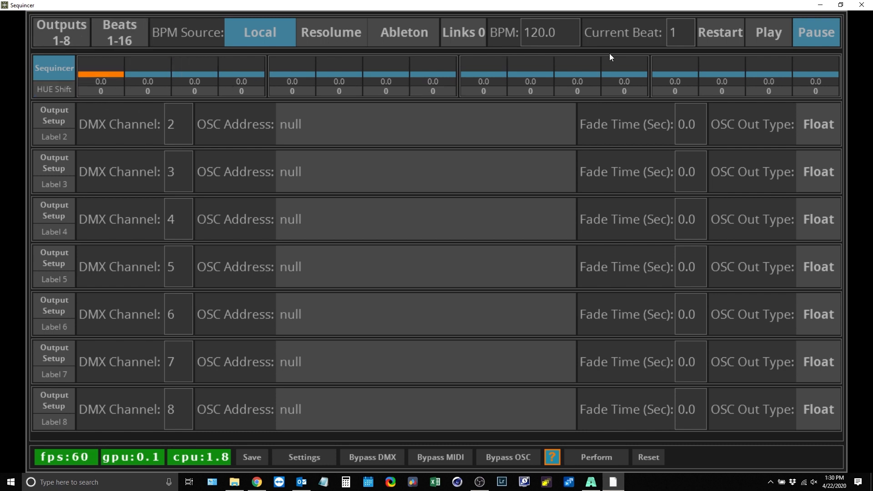
pyautogui.click(115, 32)
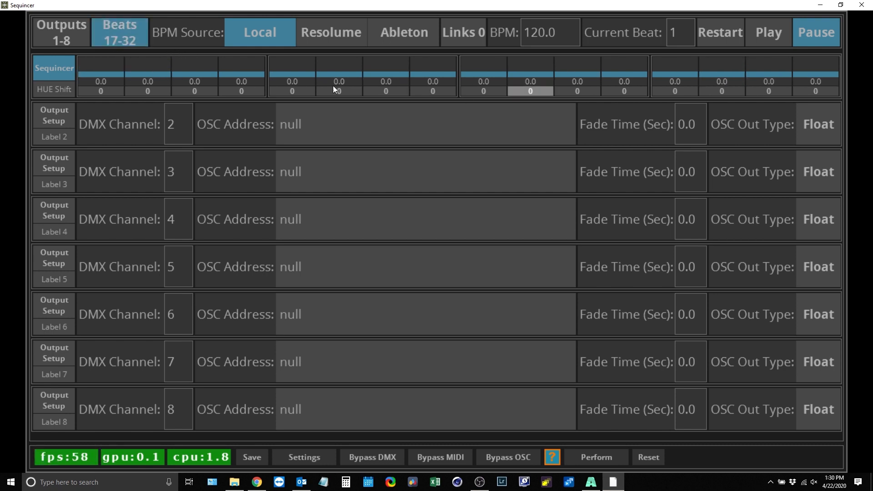
pyautogui.click(119, 37)
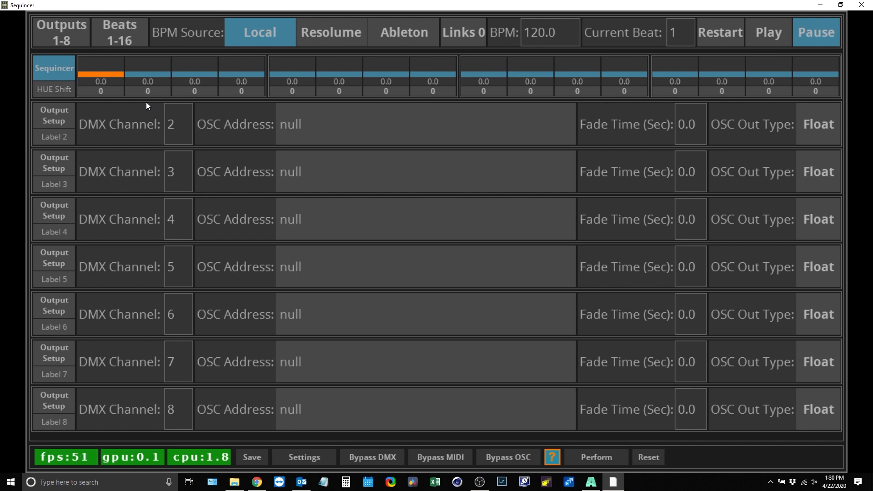
# Set the HUE Shift levels for beats 1 to 7 to about 100, 40, 84, 20, 68, 20 and 88
pyautogui.click(103, 77)
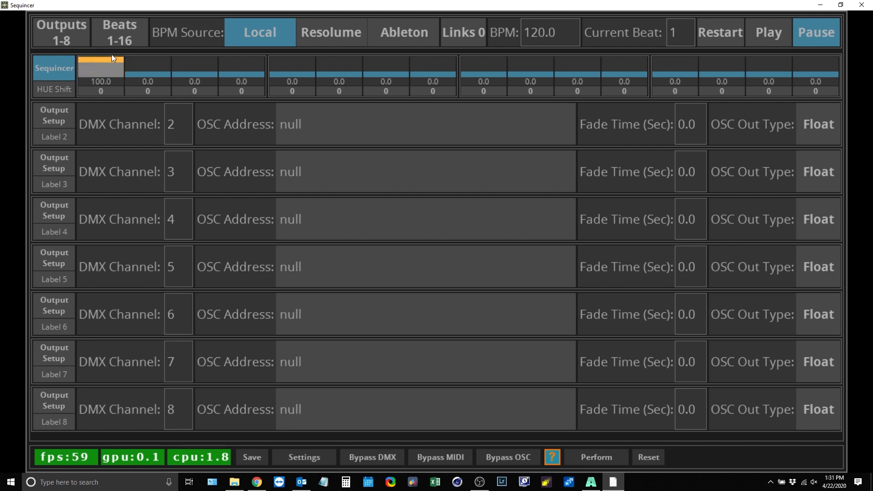
pyautogui.click(140, 68)
pyautogui.click(188, 62)
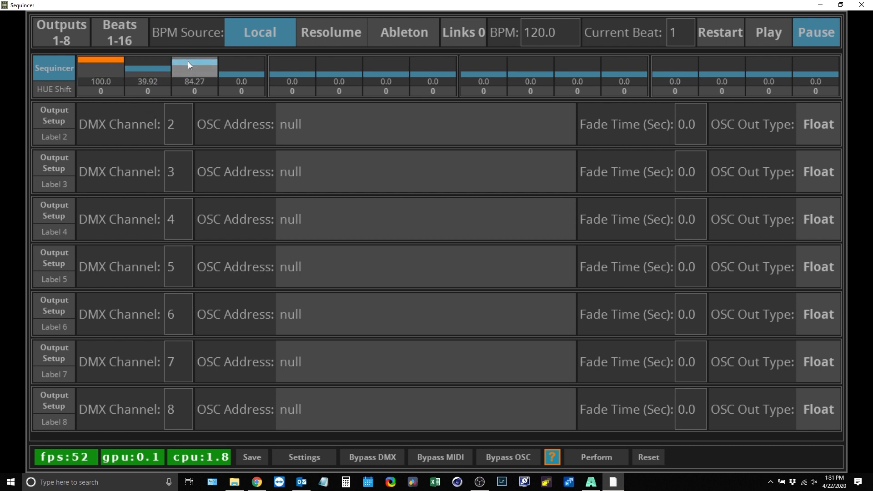
pyautogui.click(236, 71)
pyautogui.click(292, 64)
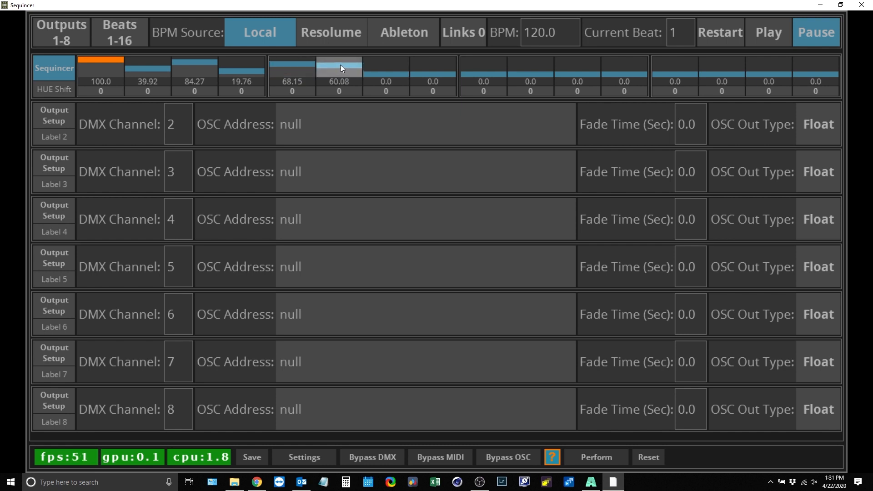
pyautogui.click(351, 71)
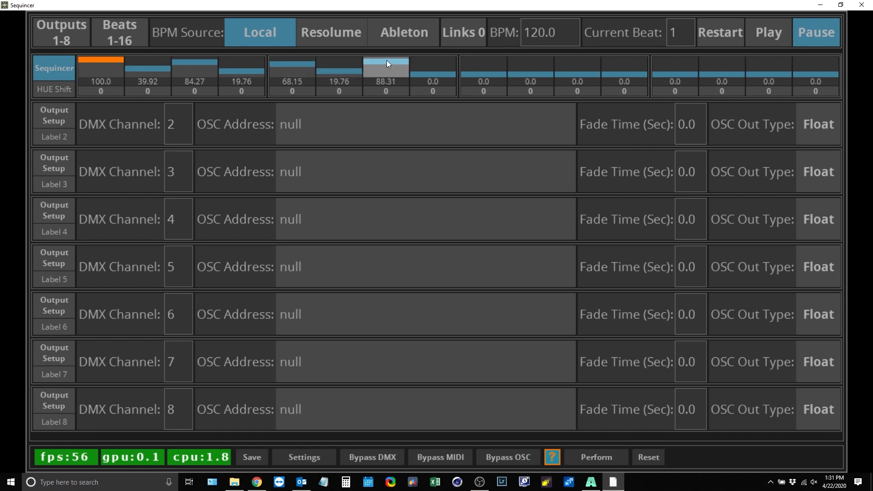
# Cycle beat 8 of HUE Shift through its preset levels and leave it at 50
pyautogui.click(439, 92)
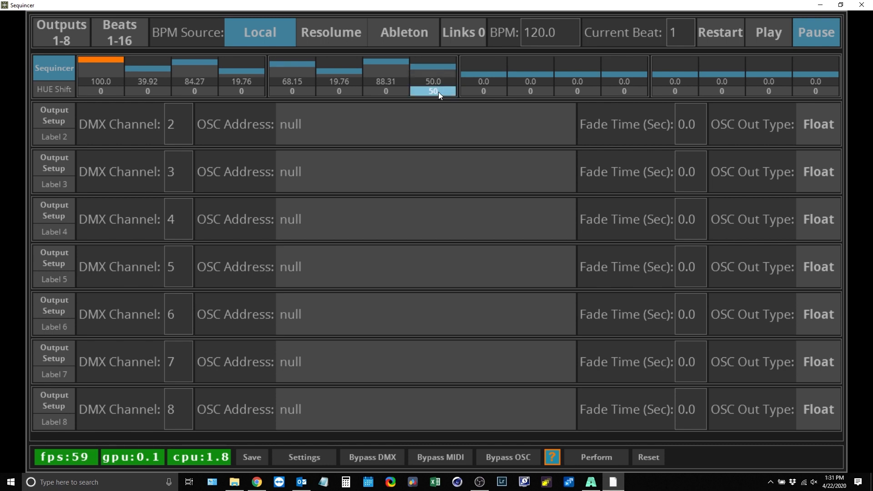
pyautogui.click(439, 91)
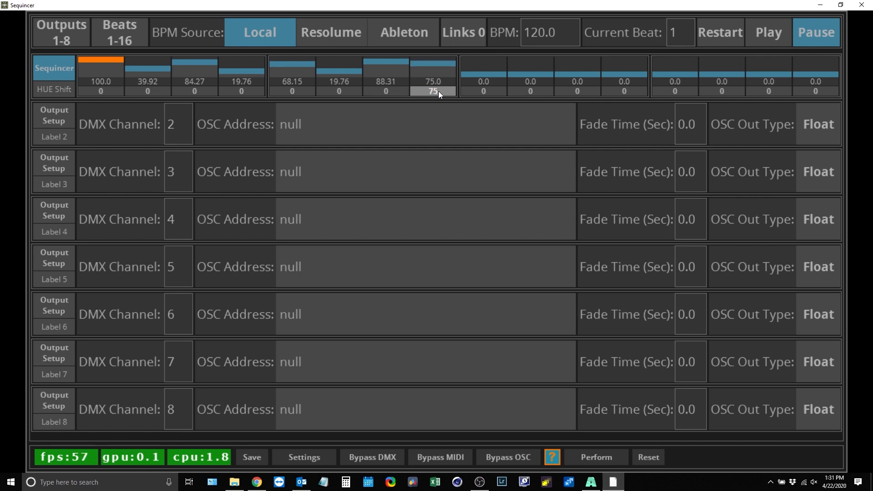
pyautogui.click(439, 91)
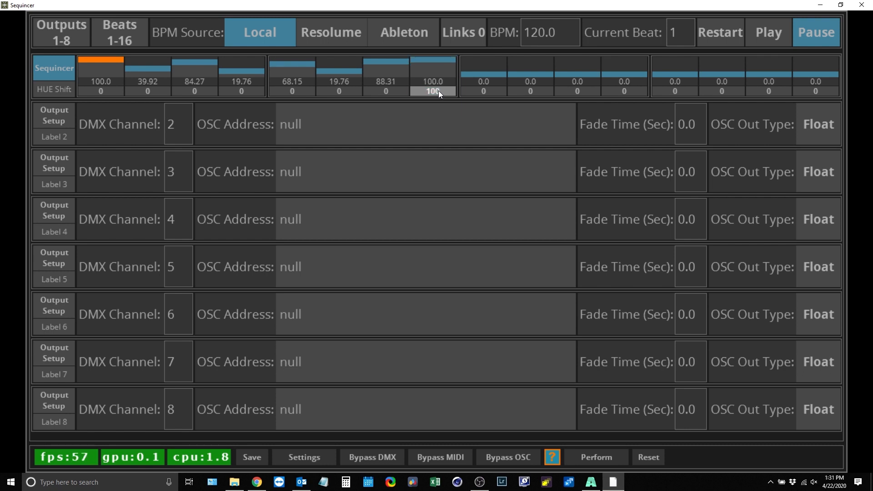
pyautogui.click(438, 91)
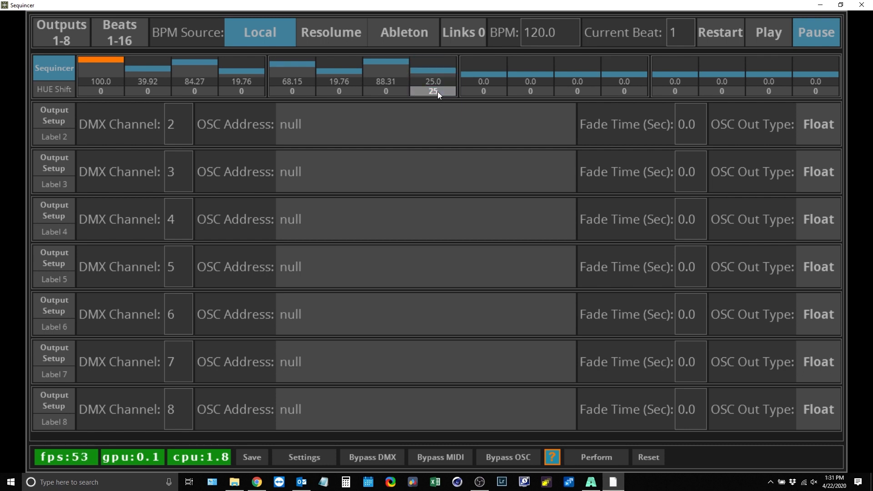
pyautogui.click(438, 91)
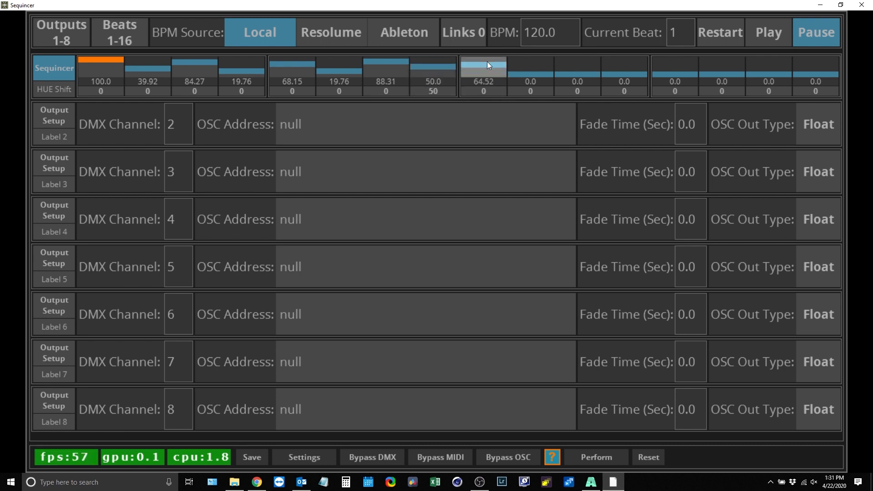
# Set the HUE Shift levels for beats 9 to 16 to about 73, 24, 60, 56, 48, 32, 96 and 40
pyautogui.moveTo(489, 62)
pyautogui.mouseDown()
pyautogui.moveTo(523, 72)
pyautogui.moveTo(572, 66)
pyautogui.moveTo(628, 67)
pyautogui.moveTo(628, 74)
pyautogui.moveTo(627, 66)
pyautogui.moveTo(680, 76)
pyautogui.moveTo(764, 63)
pyautogui.moveTo(812, 68)
pyautogui.mouseUp()
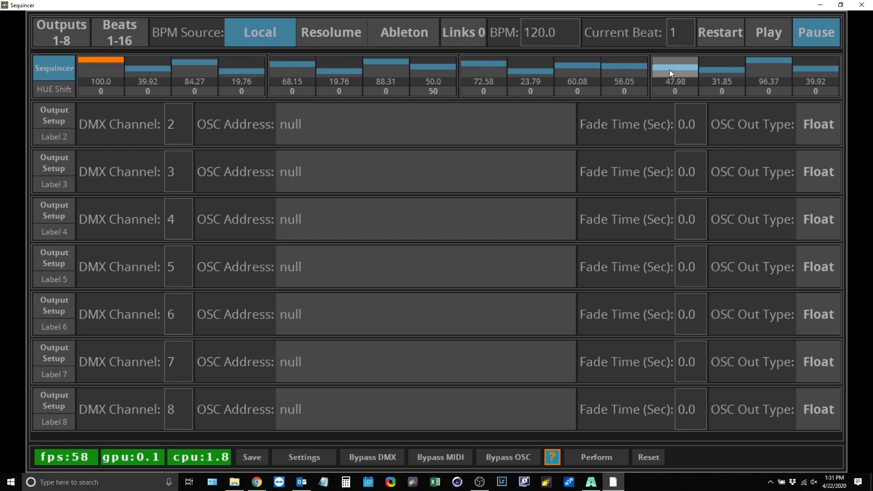
# Show beats 17-32 and set HUE Shift beats 17 to 24 to about 48, 88, 40, 92, 52, 20, 84 and 52
pyautogui.click(120, 32)
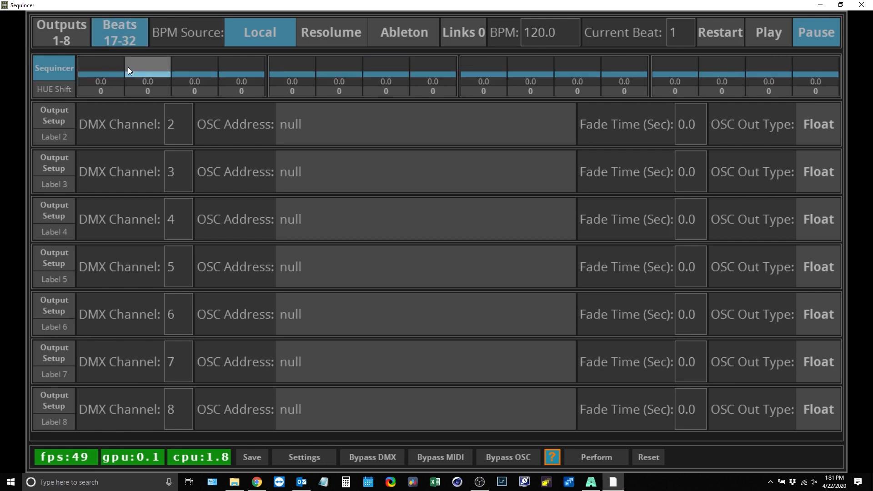
pyautogui.click(106, 66)
pyautogui.click(195, 69)
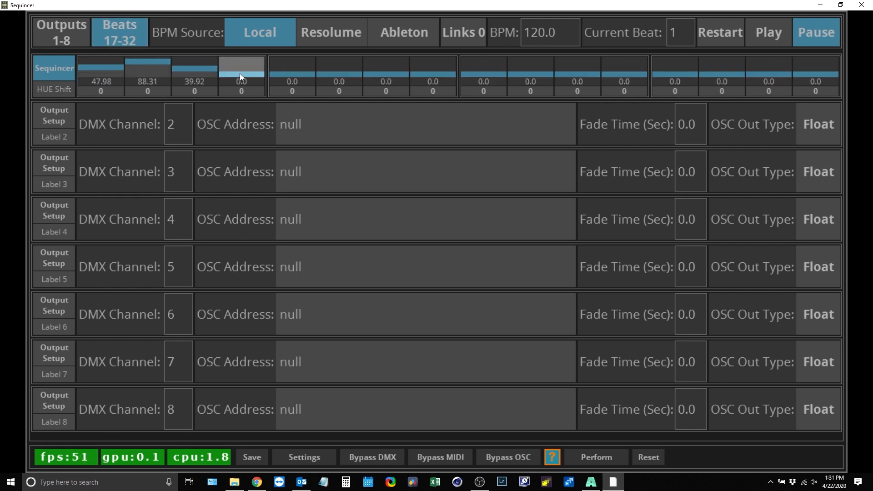
pyautogui.click(300, 66)
pyautogui.click(345, 73)
pyautogui.click(387, 60)
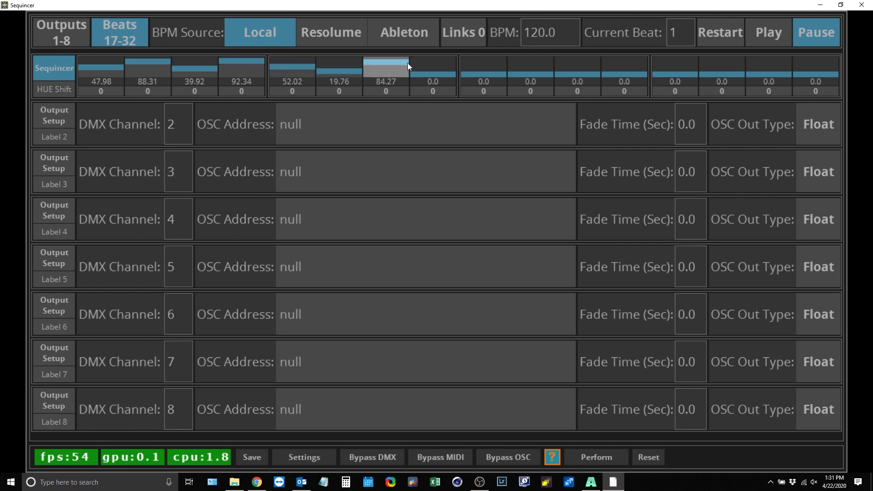
pyautogui.click(432, 66)
# Set HUE Shift beats 25 to 32 to about 20, 84, 25, 50, 75, 25, 76 and 36, using presets for beats 27 to 30
pyautogui.click(483, 73)
pyautogui.click(532, 59)
pyautogui.click(576, 91)
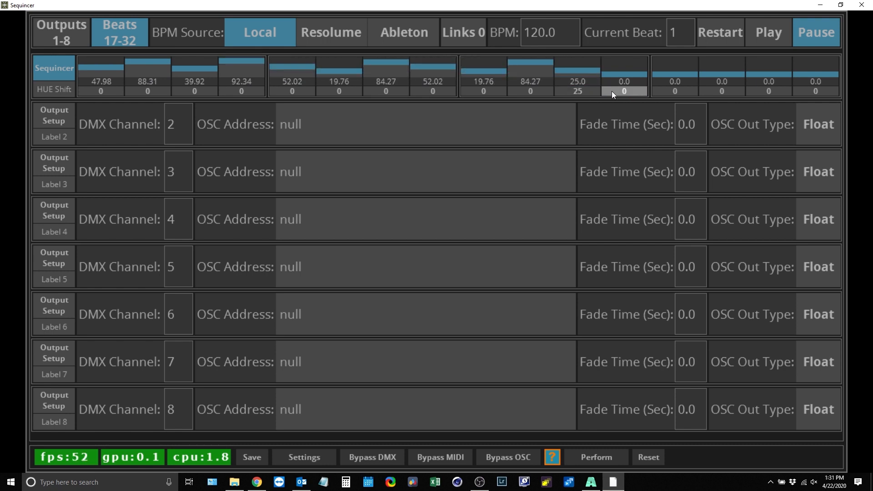
pyautogui.click(685, 90)
pyautogui.click(708, 91)
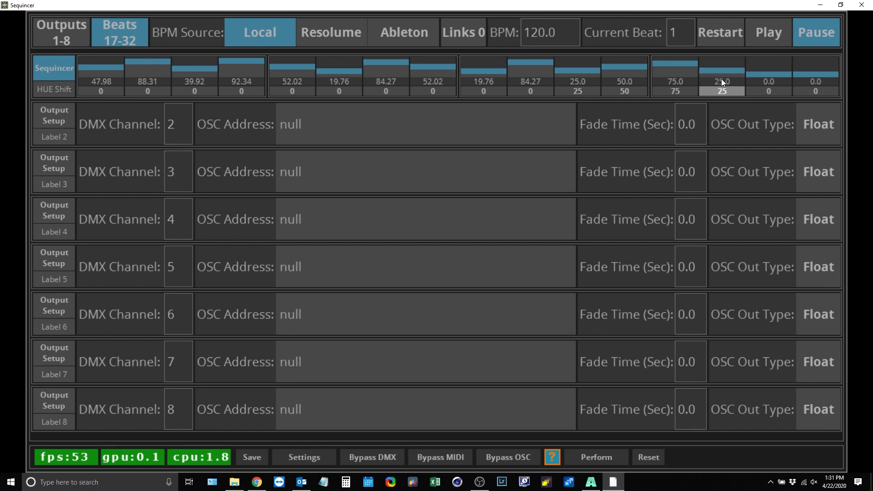
pyautogui.click(828, 65)
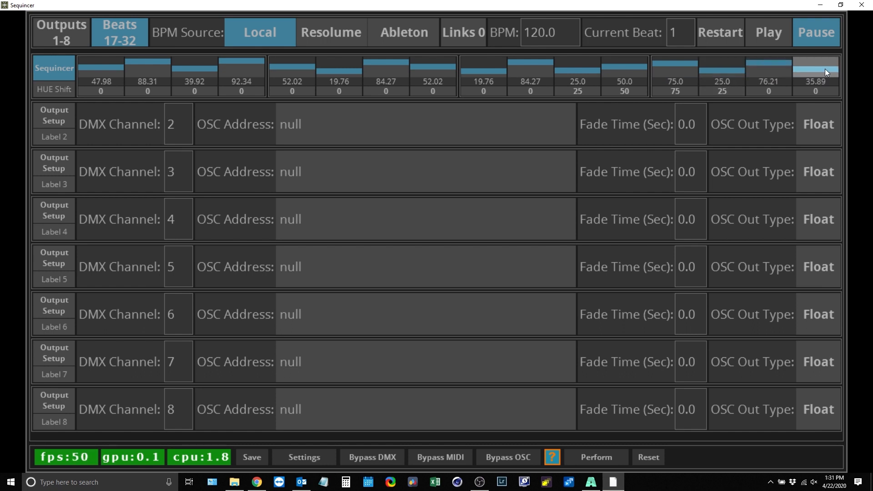
# Play the sequence, follow it through beats 1-16 and 17-32, check the hue in Resolume Arena and return to Sequincer
pyautogui.click(116, 33)
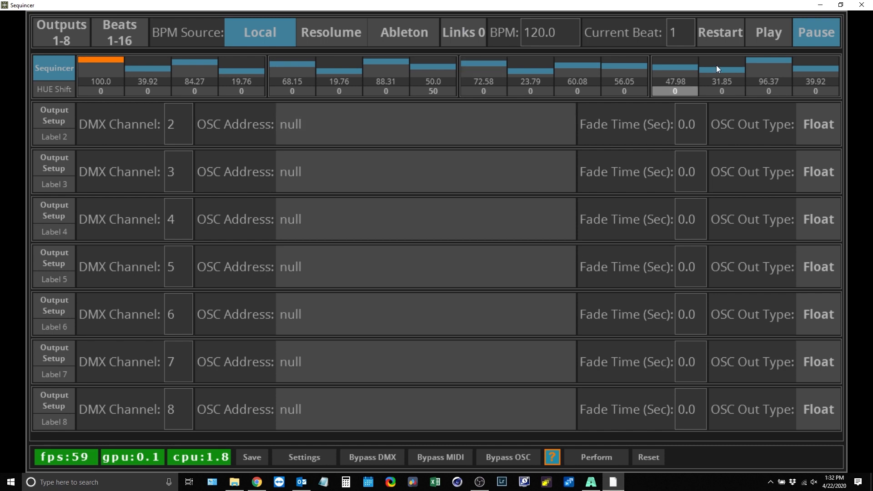
pyautogui.click(769, 34)
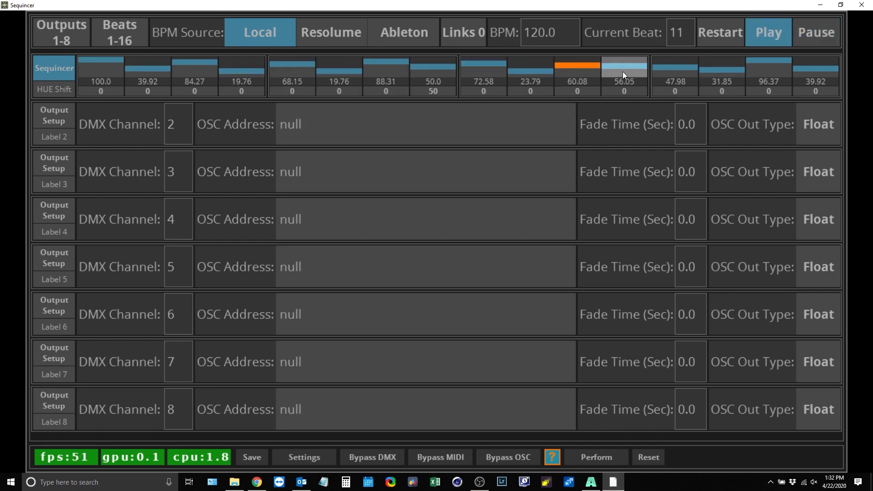
pyautogui.click(123, 43)
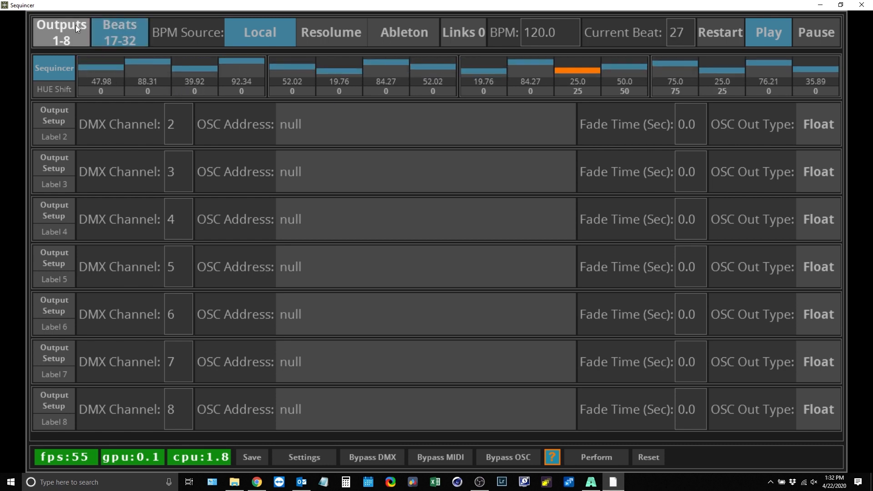
pyautogui.click(127, 28)
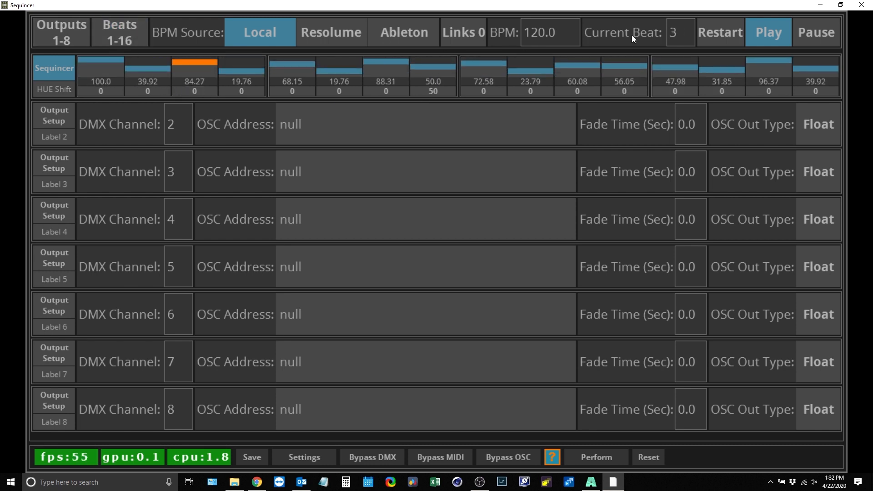
pyautogui.click(591, 482)
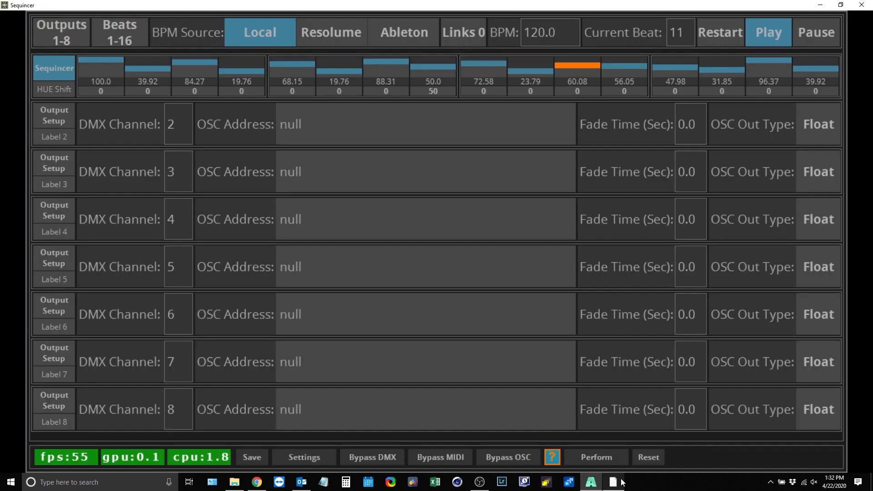
pyautogui.hotkey('alt', 'Tab')
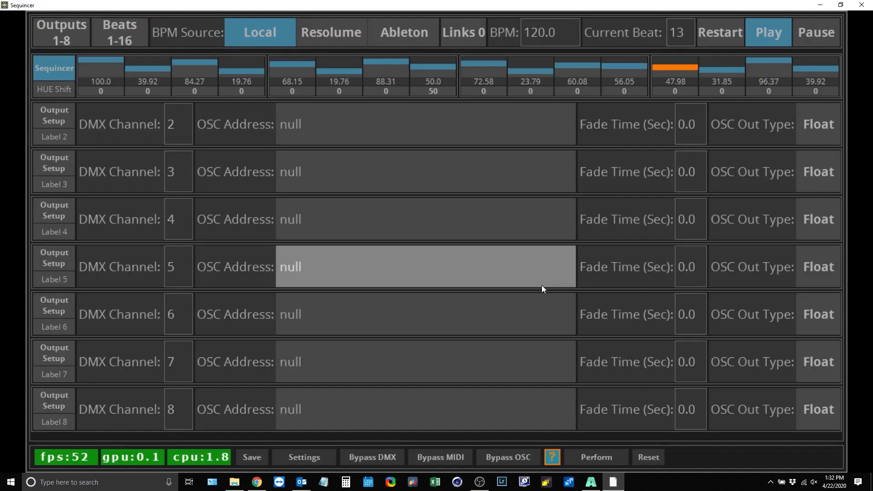
# Show output 1's setup, set its fade time to 0.25 seconds and check the fading in Resolume Arena
pyautogui.click(56, 68)
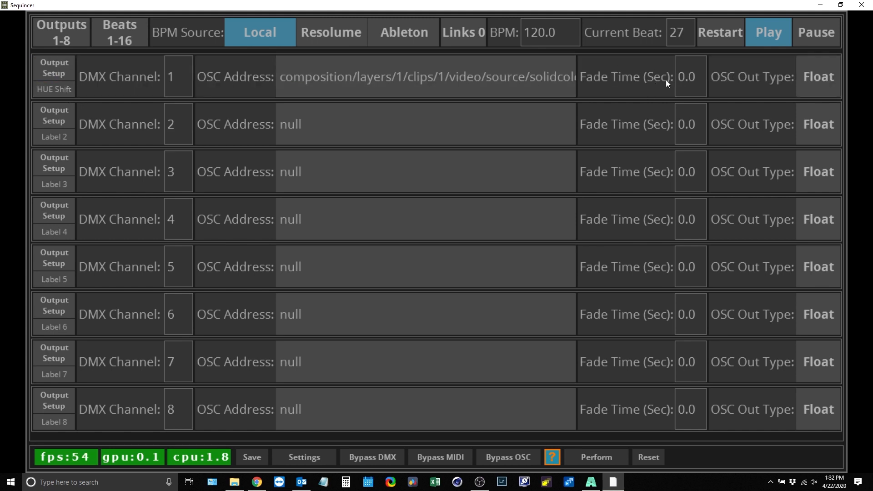
pyautogui.click(698, 80)
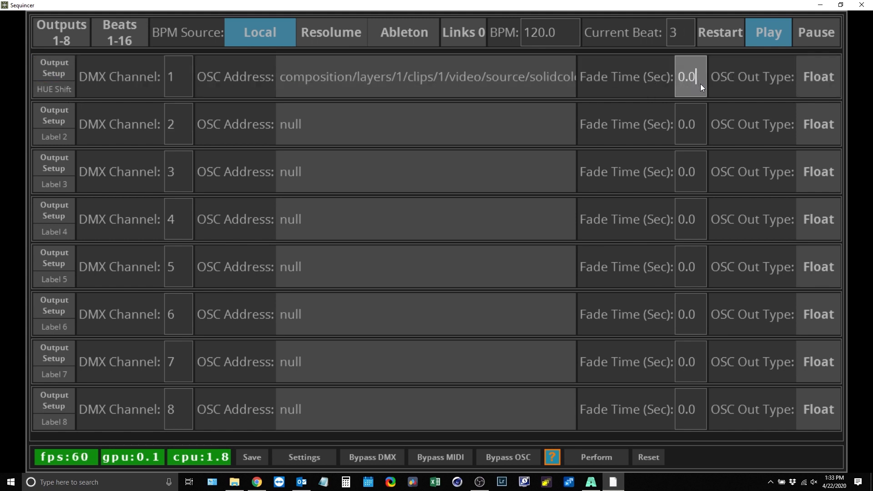
pyautogui.press('BackSpace')
pyautogui.write('25')
pyautogui.press('Return')
pyautogui.click(595, 488)
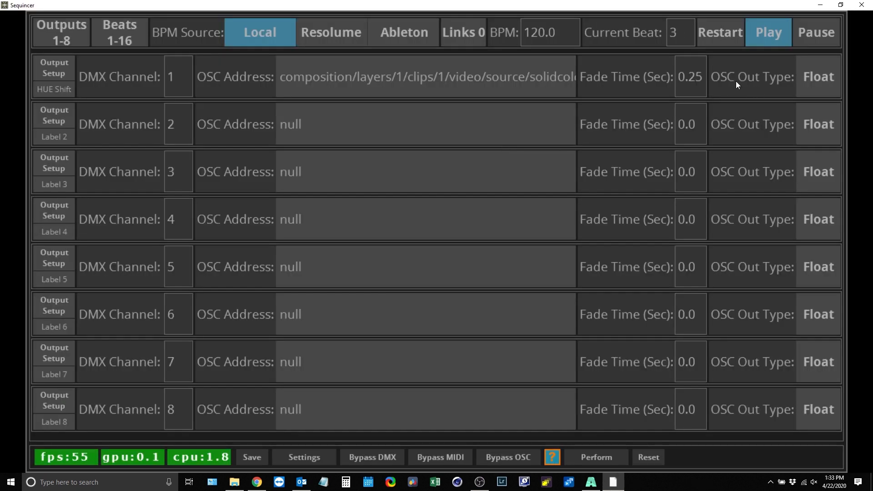
# Switch output 1's OSC out type to Int and pause the playback
pyautogui.click(817, 81)
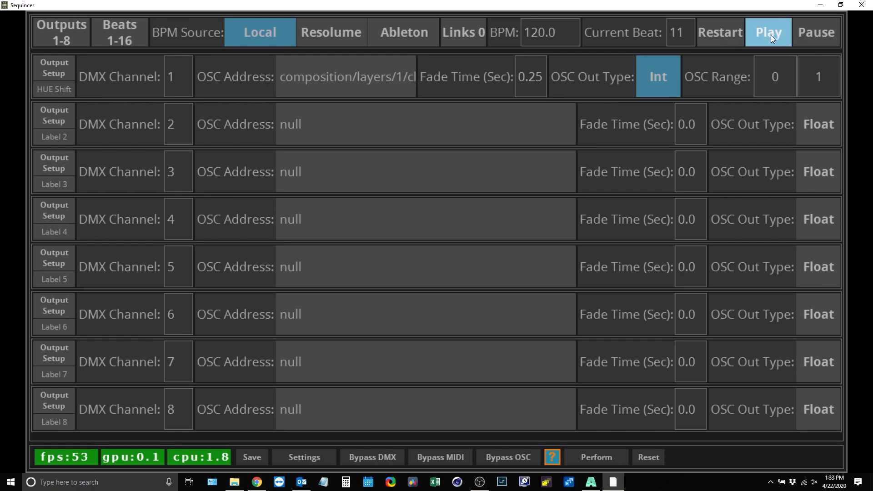
pyautogui.click(803, 32)
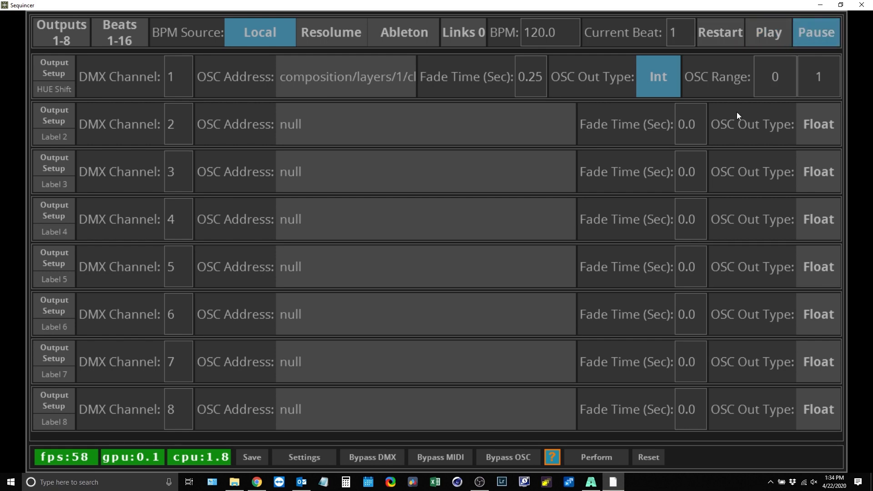
# Switch to Resolume Arena and open OSC shortcut editing
pyautogui.click(592, 482)
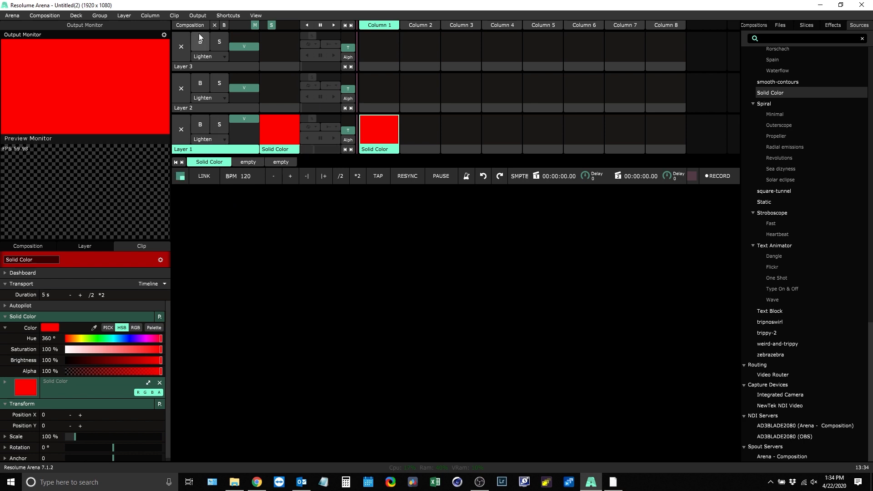
pyautogui.click(256, 16)
pyautogui.moveTo(238, 16)
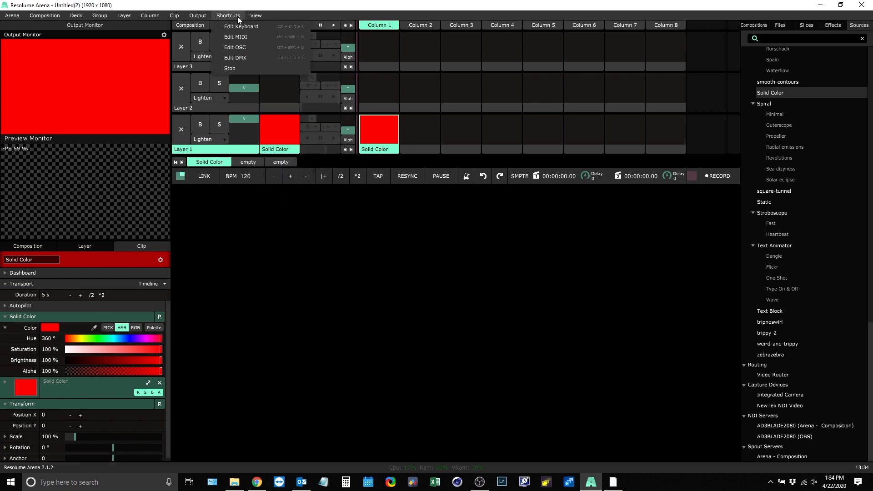
pyautogui.click(242, 48)
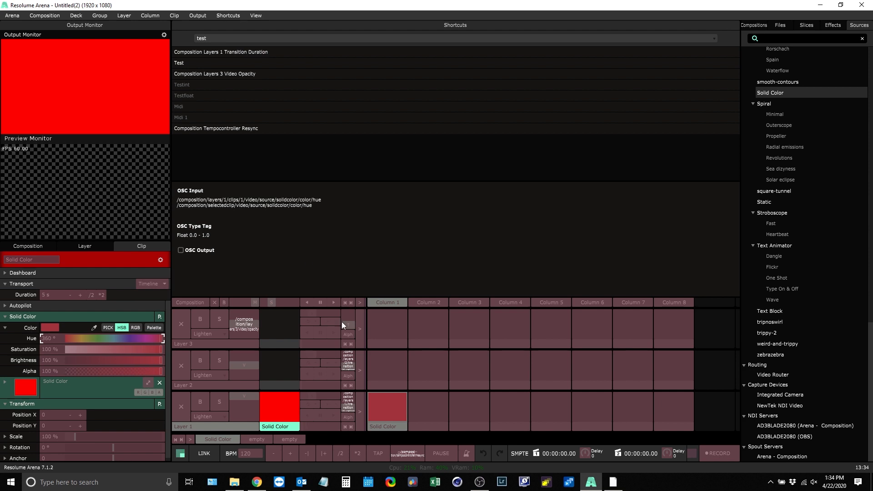
# Copy Layer 1's blend mode OSC input address, /composition/layers/1/video/mixer/blendmode, and leave OSC shortcut editing
pyautogui.click(209, 417)
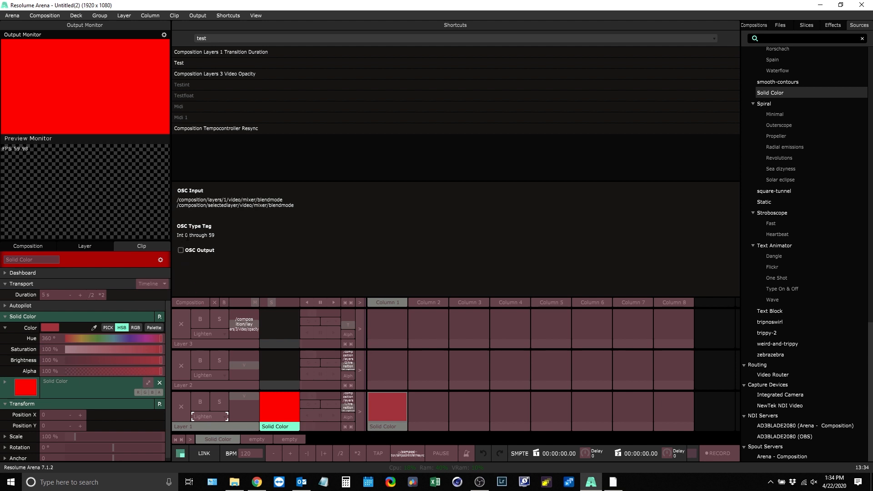
pyautogui.doubleClick(287, 199)
pyautogui.moveTo(285, 200); pyautogui.dragTo(176, 200)
pyautogui.hotkey('ctrl', 'c')
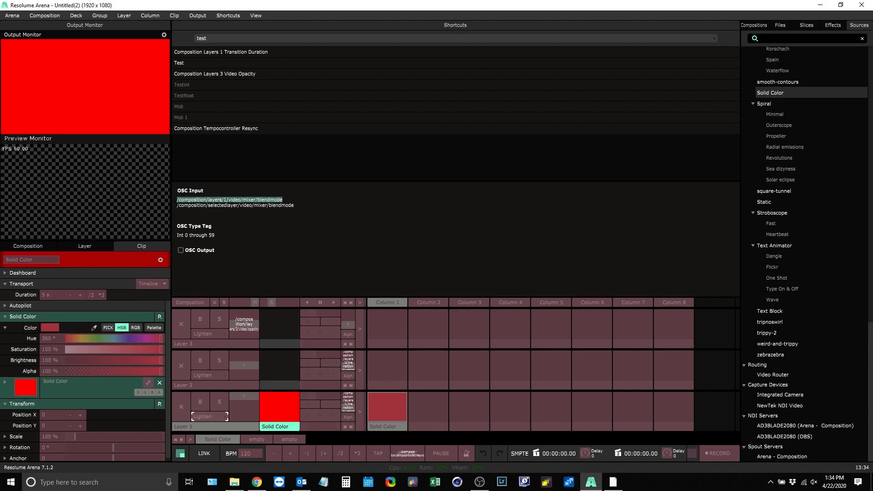
pyautogui.press('Escape')
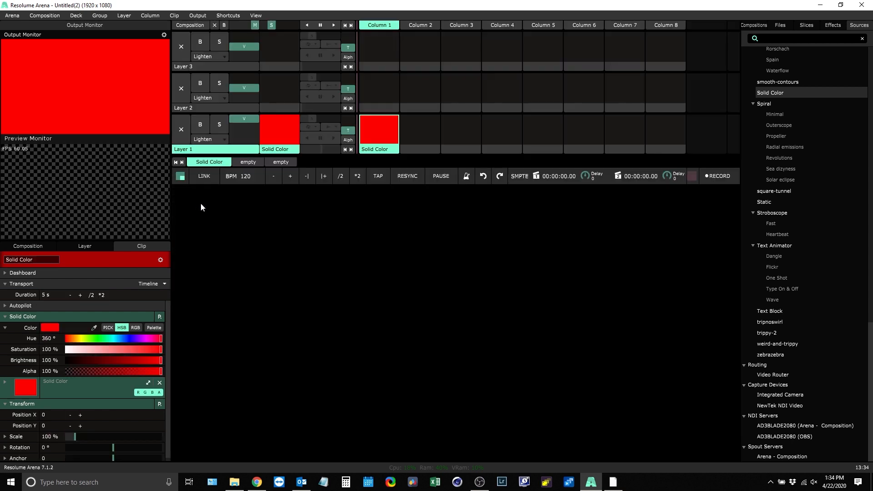
# Switch to Sequincer and replace output 1's OSC address with the copied Layer 1 blend mode address
pyautogui.click(614, 482)
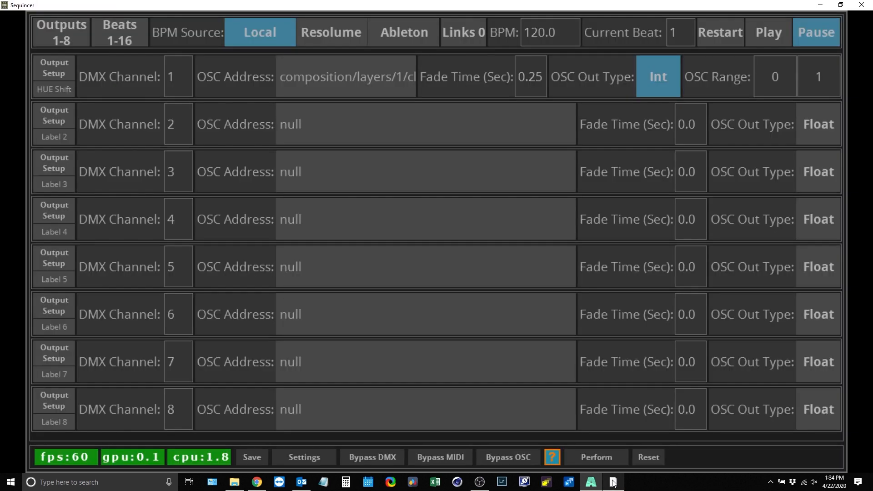
pyautogui.click(385, 76)
pyautogui.press('BackSpace')
pyautogui.hotkey('ctrl', 'v')
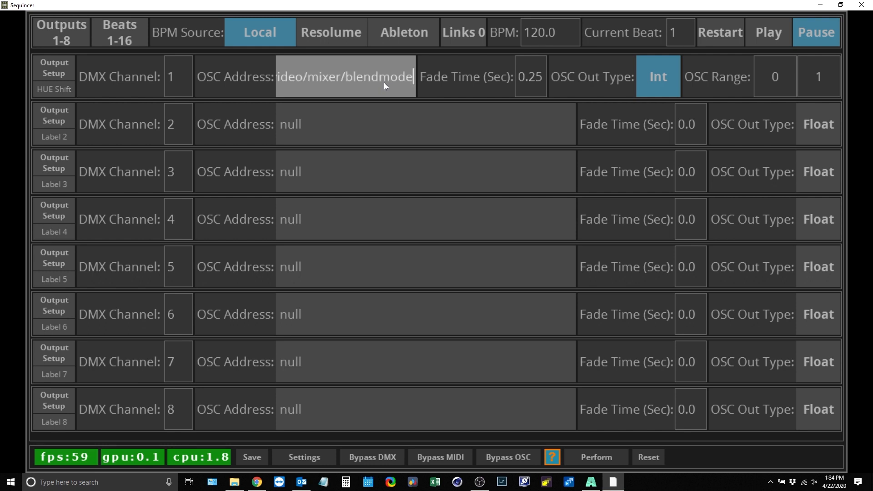
pyautogui.press('Return')
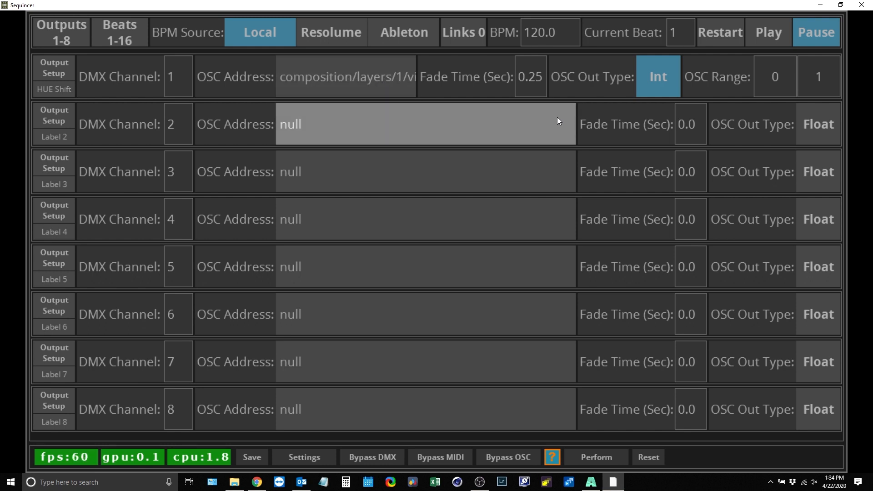
# Set output 1's fade time to 0.0 seconds and its OSC range to 1 through 59
pyautogui.click(541, 78)
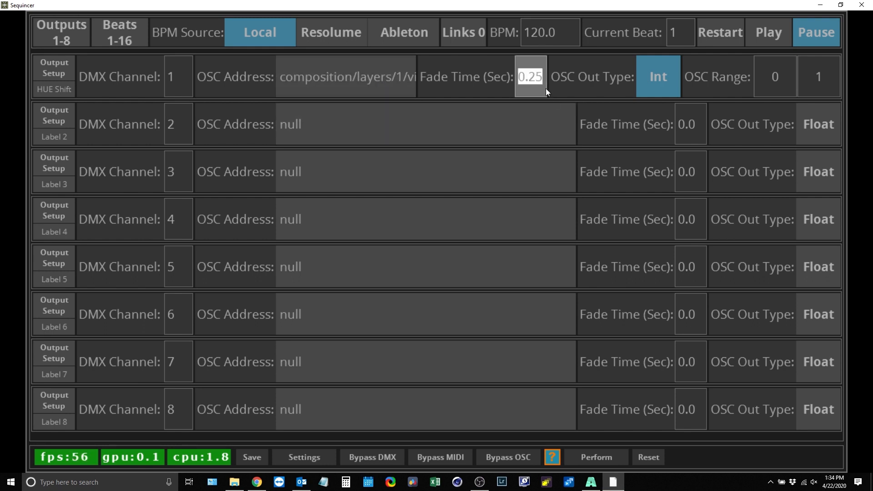
pyautogui.press('BackSpace')
pyautogui.write('0.0')
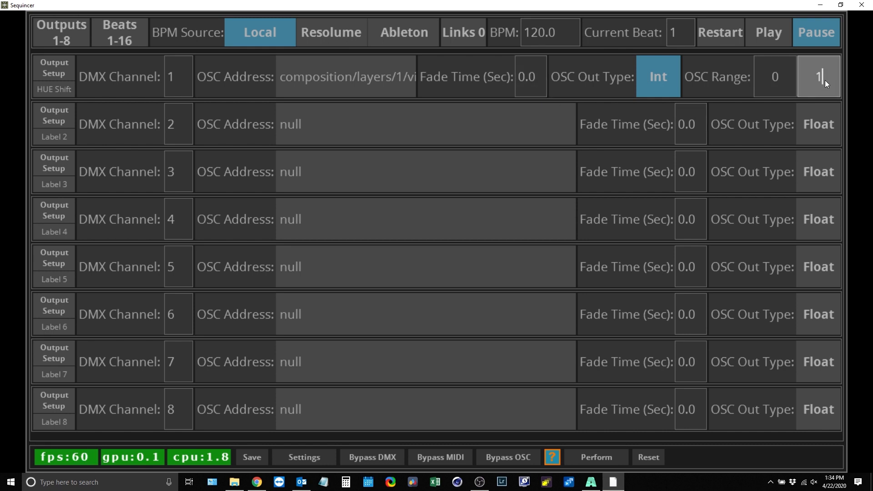
pyautogui.write('59')
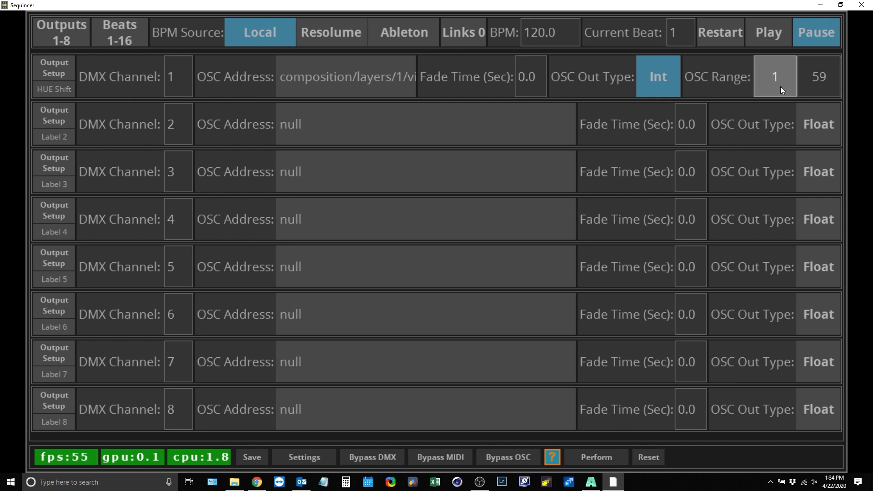
pyautogui.press('Return')
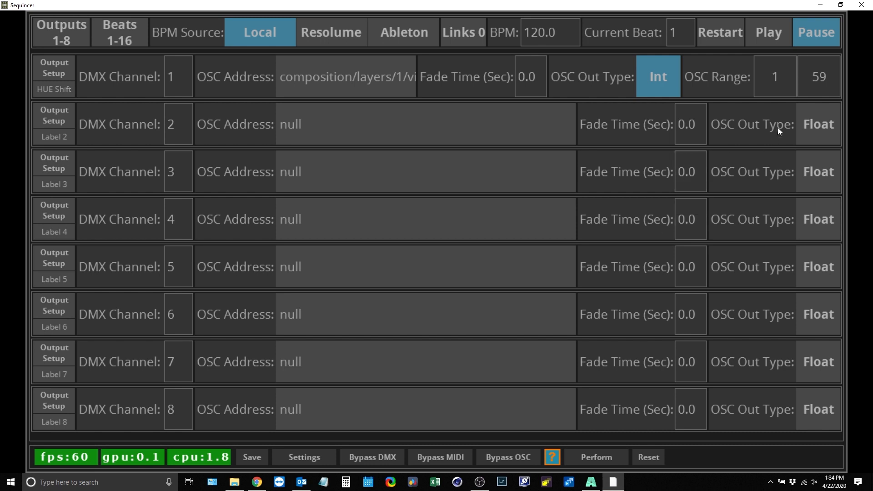
# Return output 1 to its sequencer view, start playback and check Layer 1's blend mode in Resolume Arena
pyautogui.click(55, 70)
pyautogui.click(770, 30)
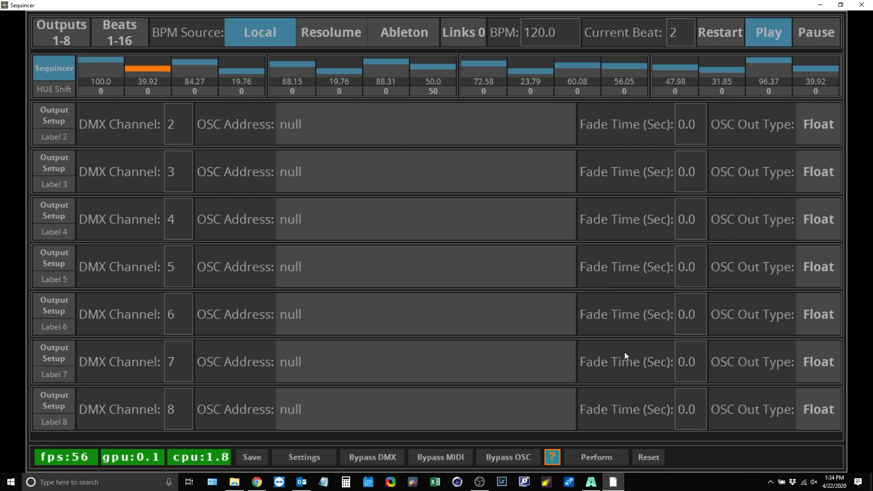
pyautogui.click(590, 482)
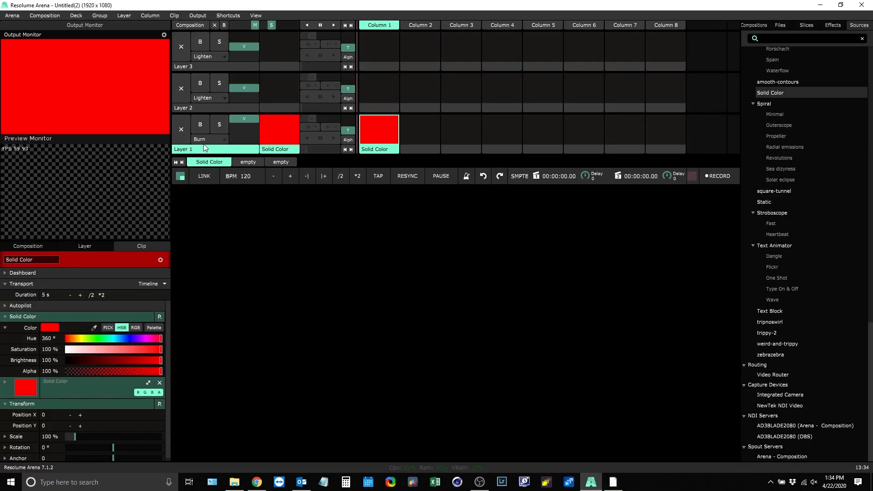
pyautogui.scroll(-10, 207, 140)
pyautogui.scroll(1, 208, 140)
pyautogui.scroll(8, 208, 139)
# Switch to Sequincer, reset the whole setup and show output 1's sequencer view
pyautogui.click(609, 479)
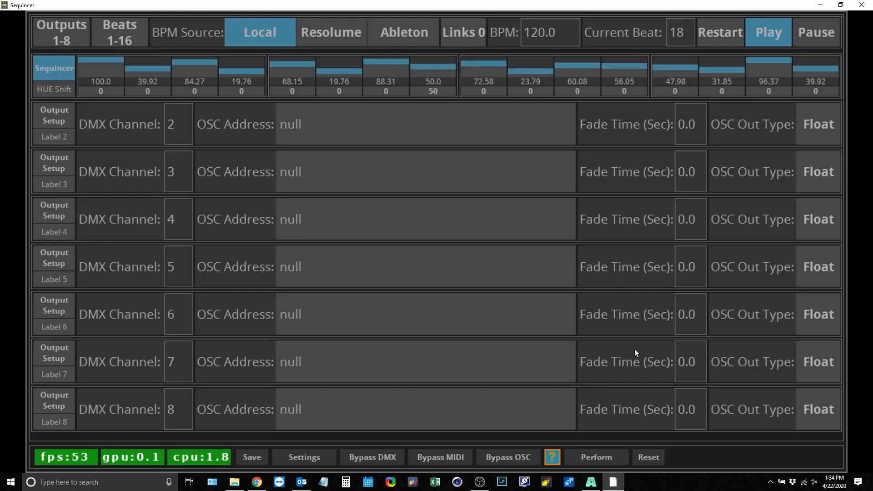
pyautogui.click(649, 459)
pyautogui.click(50, 68)
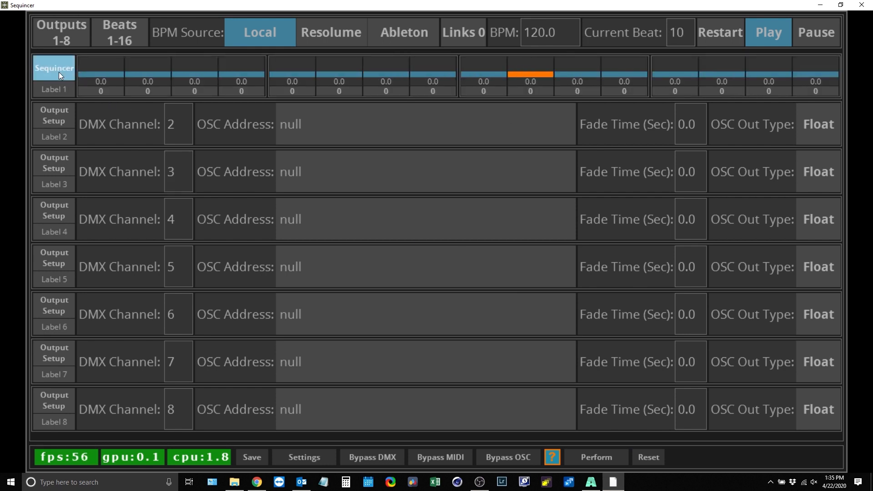
# Pause playback and draw output 1's levels for beats 1–16 at varied heights between about 32 and 96
pyautogui.click(59, 72)
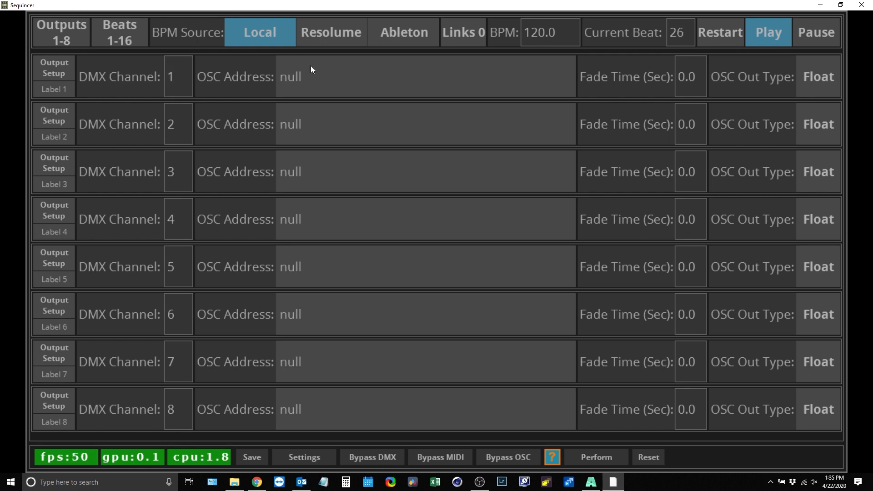
pyautogui.click(812, 35)
pyautogui.click(64, 67)
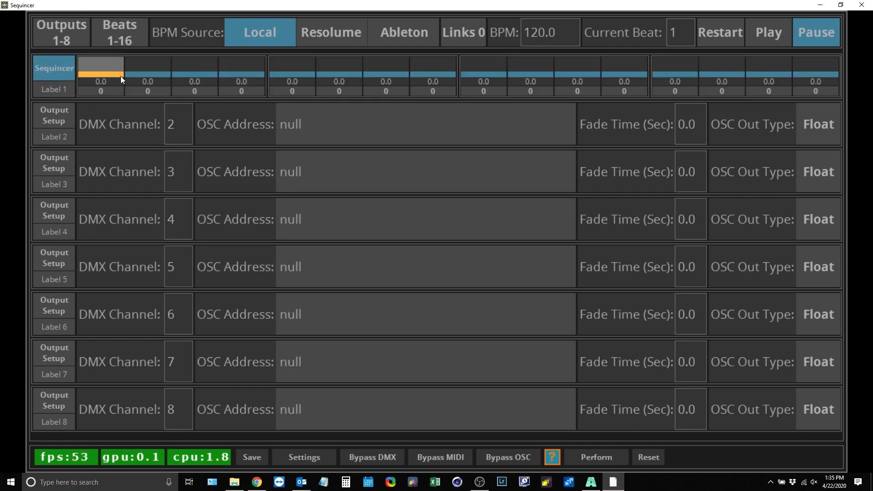
pyautogui.moveTo(113, 69); pyautogui.dragTo(405, 68)
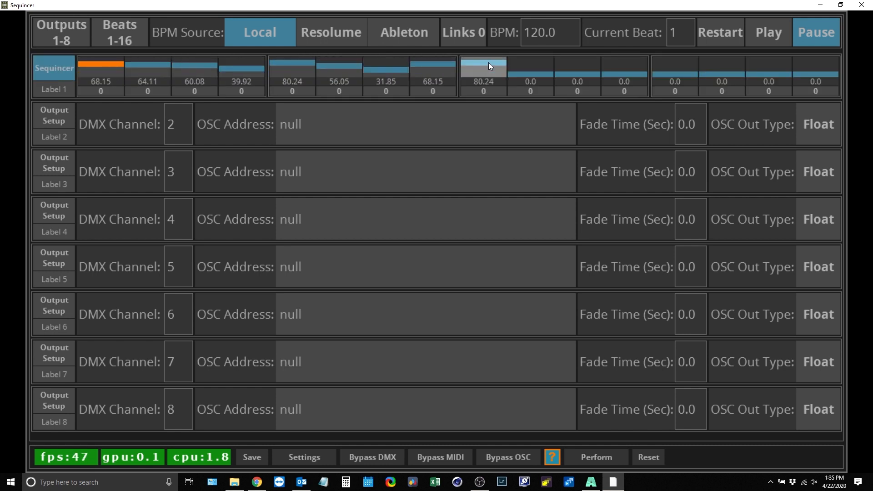
pyautogui.moveTo(543, 72)
pyautogui.mouseDown()
pyautogui.moveTo(605, 58)
pyautogui.moveTo(588, 60)
pyautogui.moveTo(674, 72)
pyautogui.moveTo(642, 70)
pyautogui.moveTo(671, 61)
pyautogui.moveTo(712, 70)
pyautogui.moveTo(816, 60)
pyautogui.mouseUp()
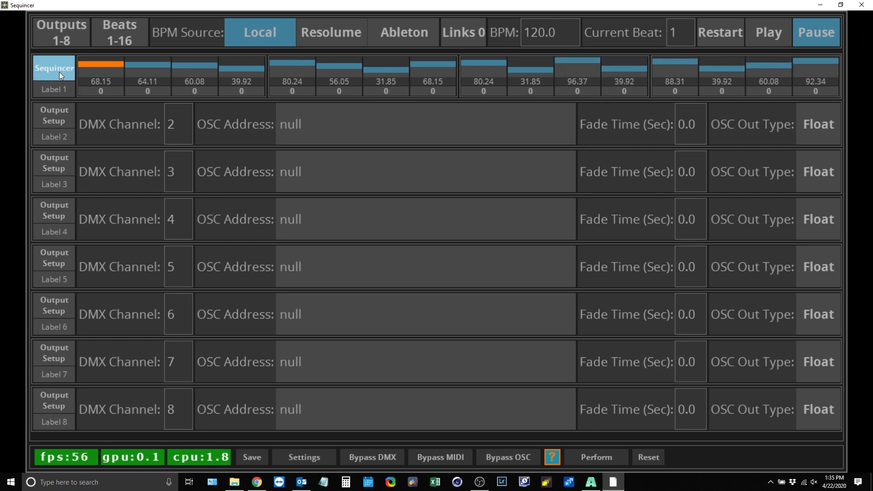
# Draw output 1's levels for beats 17–32 at varied heights between 0 and about 96, and return to beats 1–16
pyautogui.click(110, 40)
pyautogui.moveTo(109, 67)
pyautogui.mouseDown()
pyautogui.moveTo(154, 71)
pyautogui.moveTo(157, 63)
pyautogui.moveTo(110, 62)
pyautogui.moveTo(213, 76)
pyautogui.moveTo(274, 63)
pyautogui.moveTo(340, 72)
pyautogui.moveTo(401, 62)
pyautogui.moveTo(446, 65)
pyautogui.moveTo(444, 83)
pyautogui.moveTo(494, 64)
pyautogui.moveTo(523, 71)
pyautogui.moveTo(587, 61)
pyautogui.moveTo(542, 63)
pyautogui.moveTo(595, 70)
pyautogui.moveTo(681, 63)
pyautogui.moveTo(702, 75)
pyautogui.moveTo(780, 64)
pyautogui.moveTo(750, 62)
pyautogui.moveTo(823, 59)
pyautogui.mouseUp()
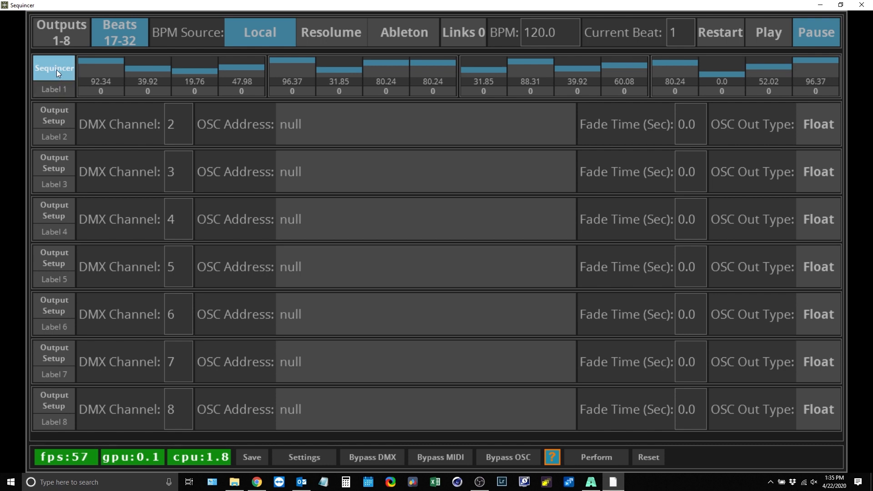
pyautogui.click(111, 43)
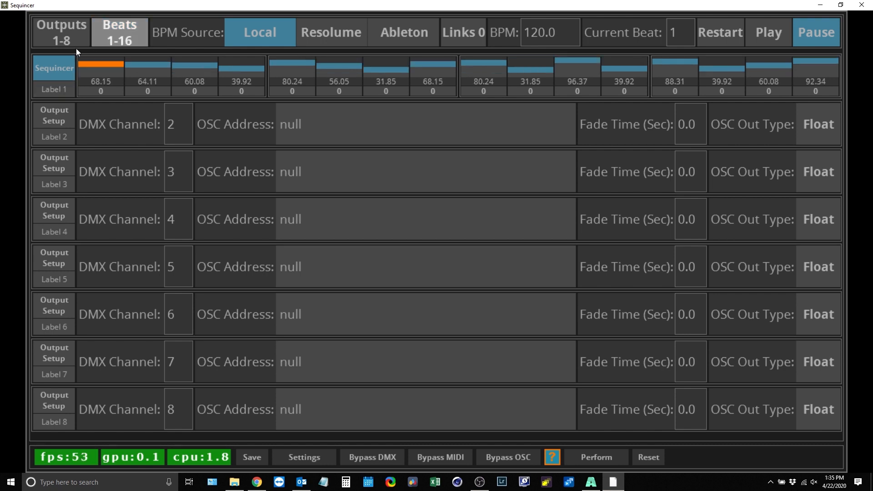
# Show output 1's setup, open Sequincer's settings, then switch to Resolume Arena and resync its tempo
pyautogui.click(54, 62)
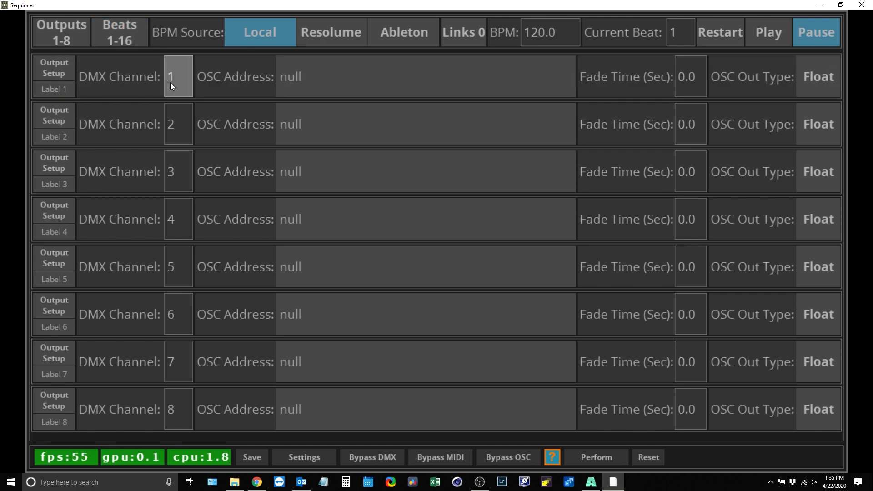
pyautogui.click(304, 455)
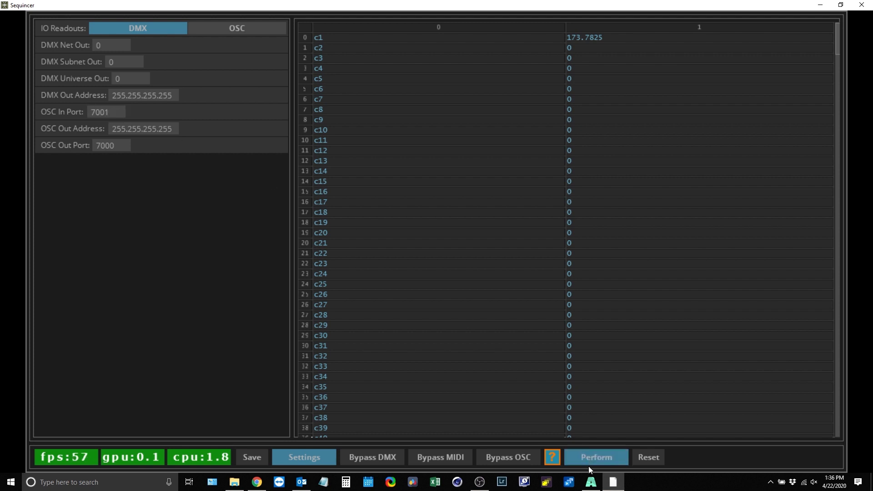
pyautogui.click(591, 482)
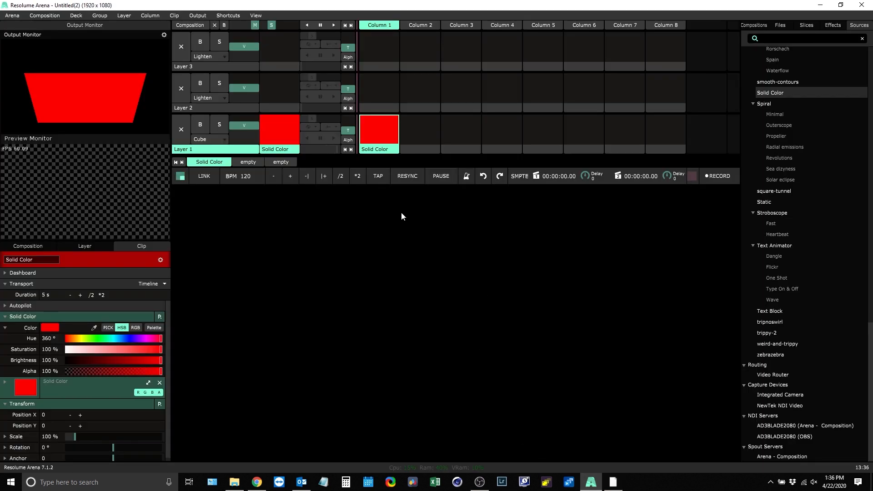
pyautogui.click(408, 177)
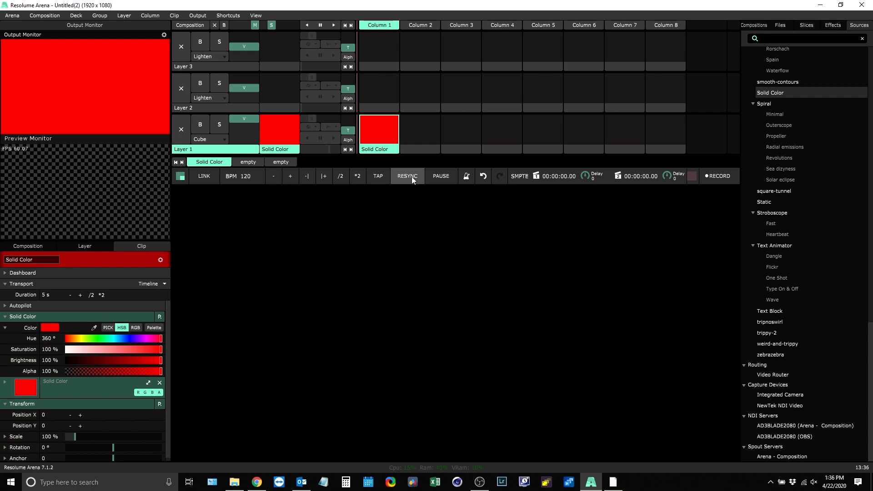
# Switch to Sequincer, examine the OSC and DMX readouts, and return to output 1's sequencer view
pyautogui.click(613, 482)
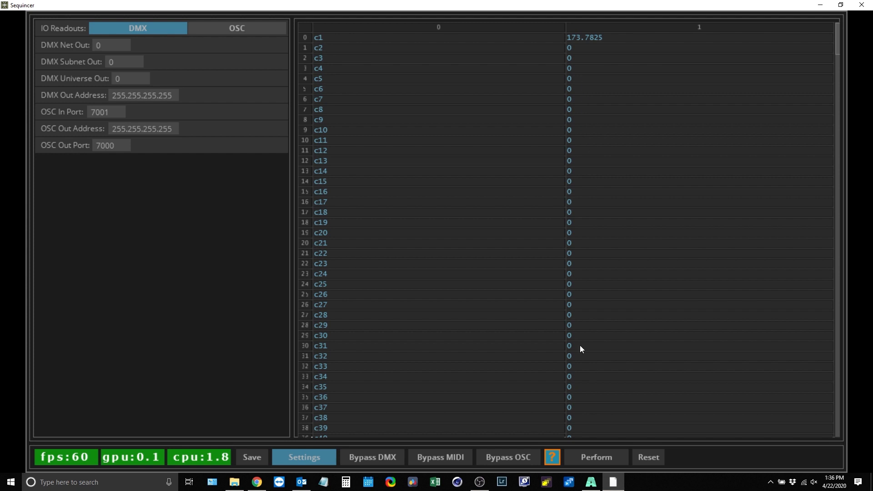
pyautogui.click(241, 29)
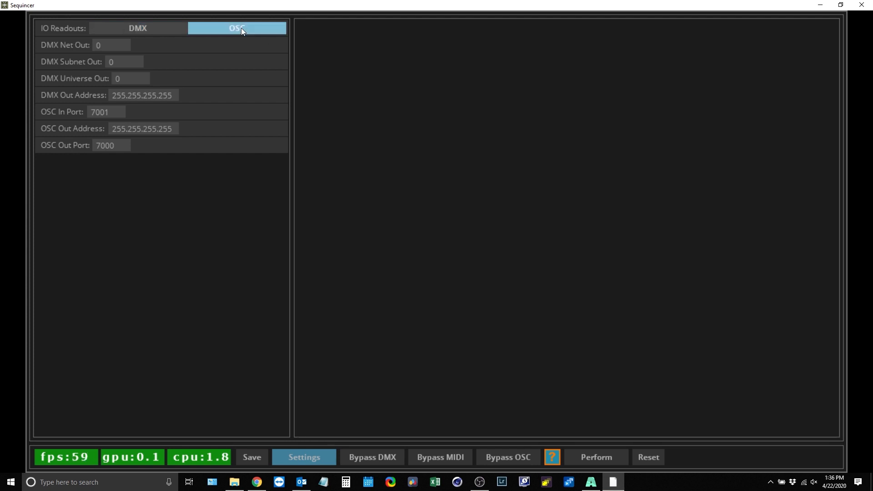
pyautogui.click(133, 26)
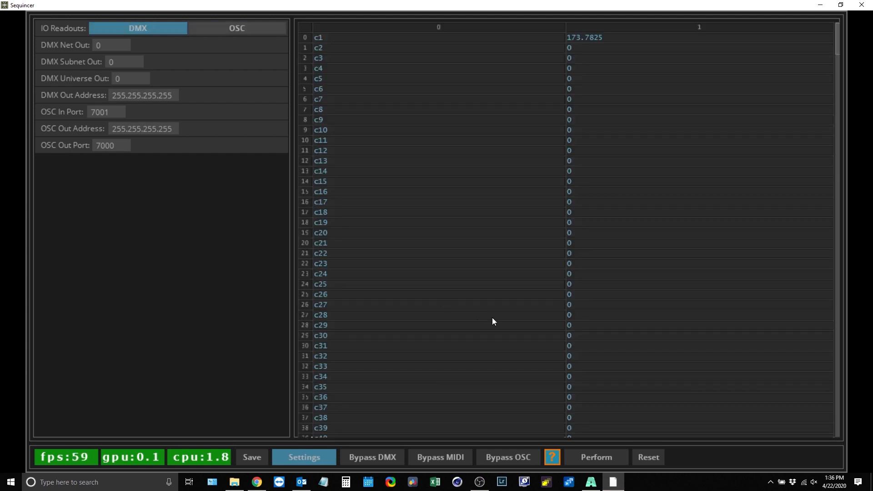
pyautogui.click(307, 458)
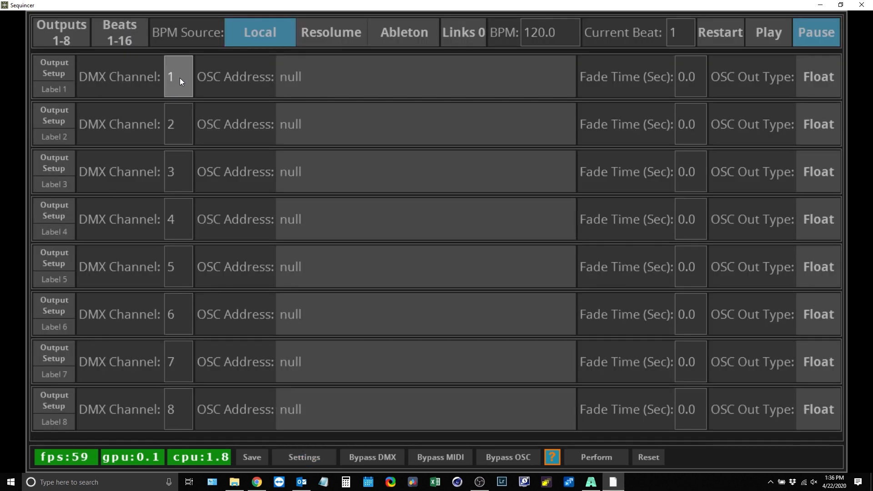
pyautogui.click(48, 69)
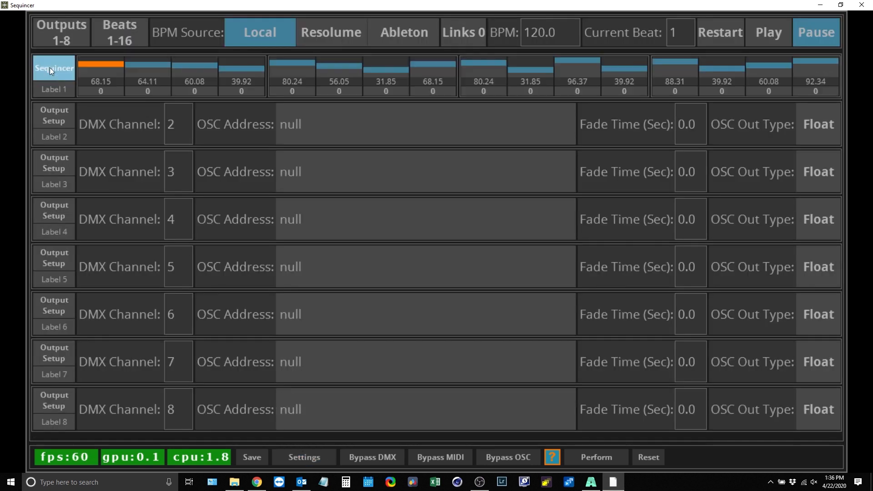
# Switch to Resolume Arena and assign Layer 1's video opacity to DMX Lumiverse 1, channel 1
pyautogui.click(599, 486)
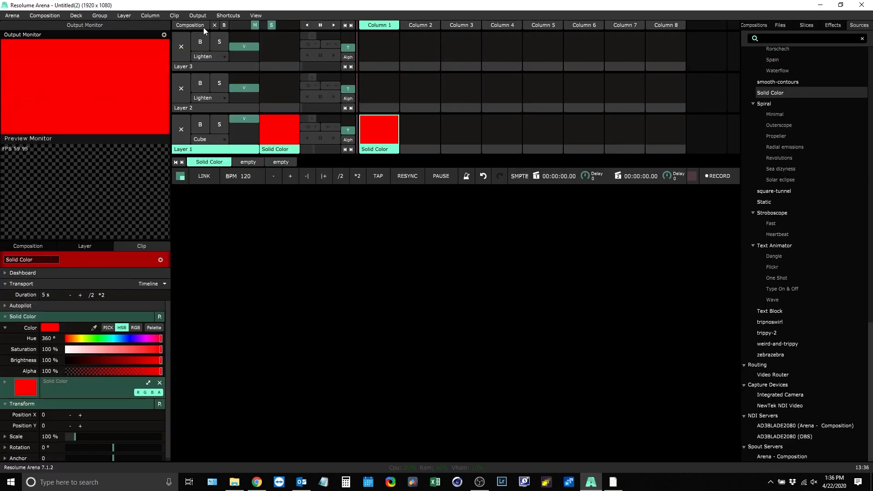
pyautogui.click(232, 16)
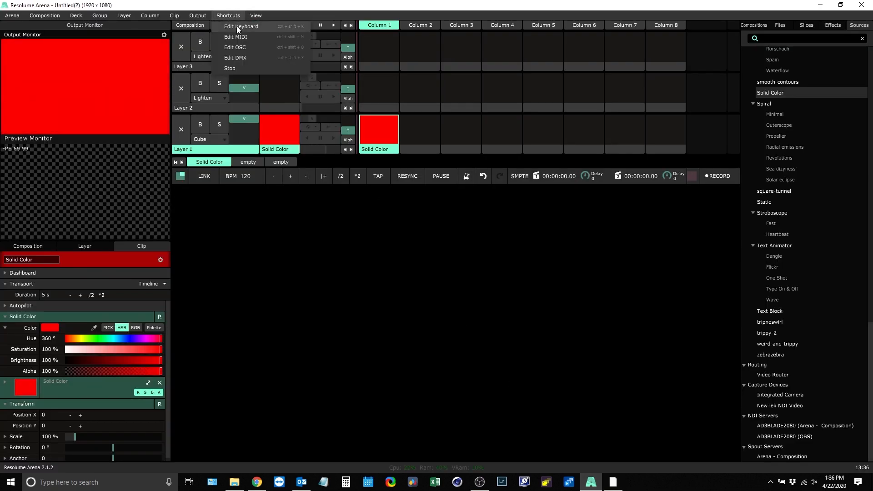
pyautogui.click(246, 56)
pyautogui.click(246, 408)
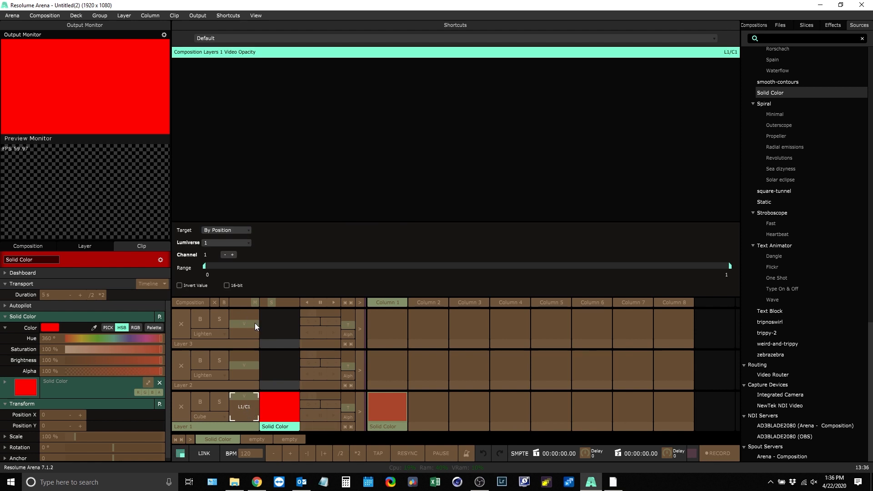
pyautogui.press('Escape')
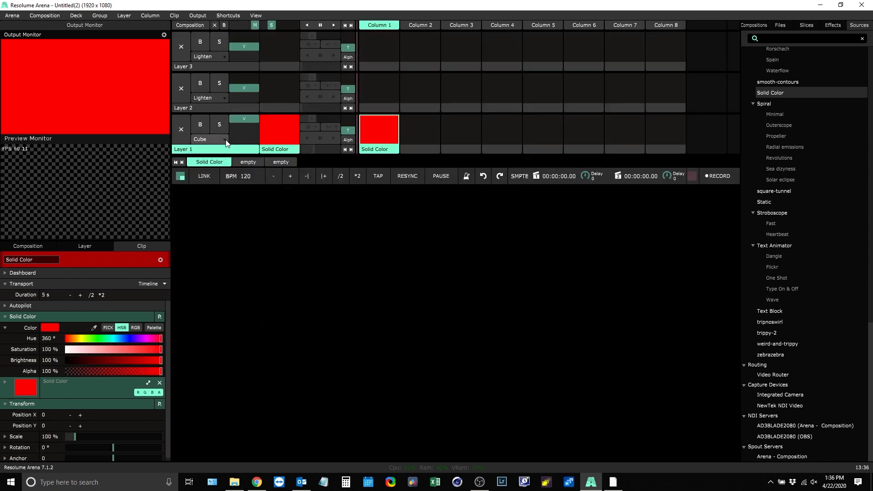
# Set Layer 1's blend mode to Add
pyautogui.click(214, 139)
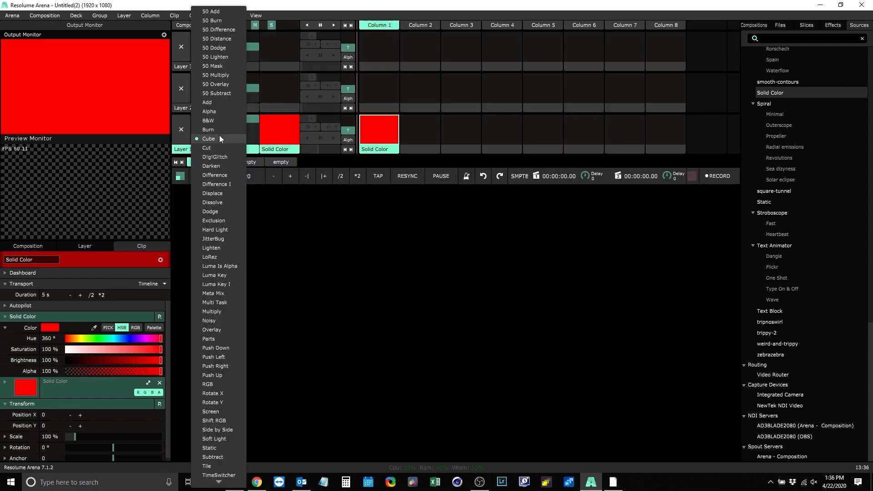
pyautogui.click(218, 101)
# Start playback in Sequincer and check Layer 1's opacity in Resolume Arena
pyautogui.click(619, 485)
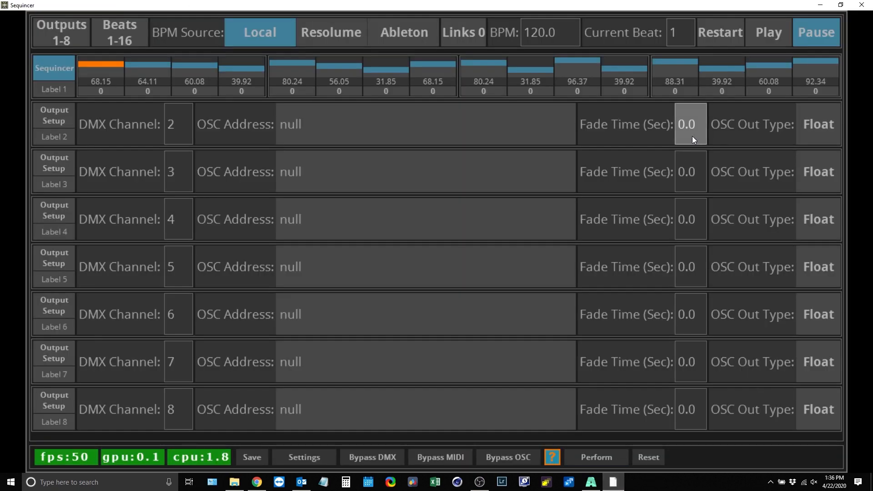
pyautogui.click(766, 39)
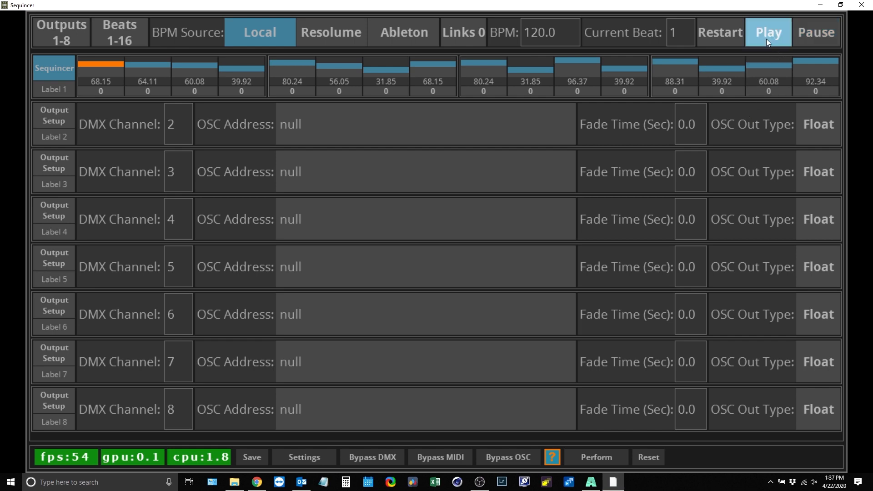
pyautogui.click(591, 483)
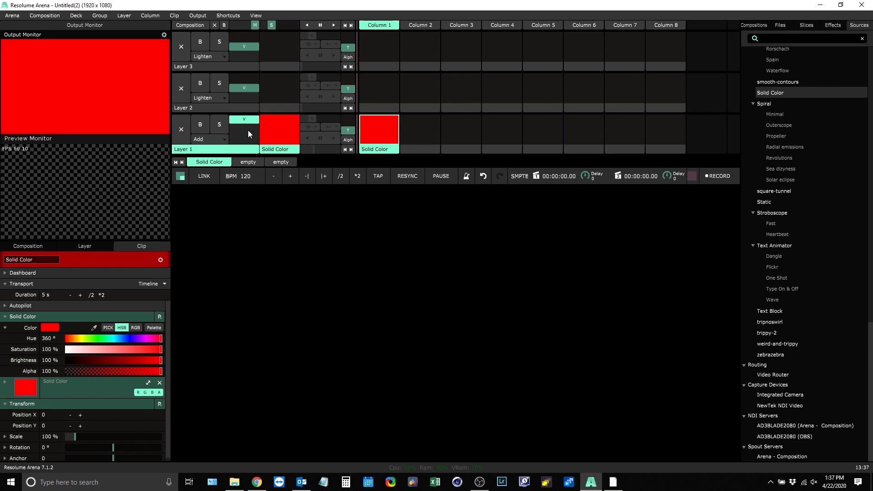
# Switch to Sequincer, set output 2's fade time to 0.5 seconds and check Layer 1's opacity in Resolume Arena
pyautogui.click(614, 485)
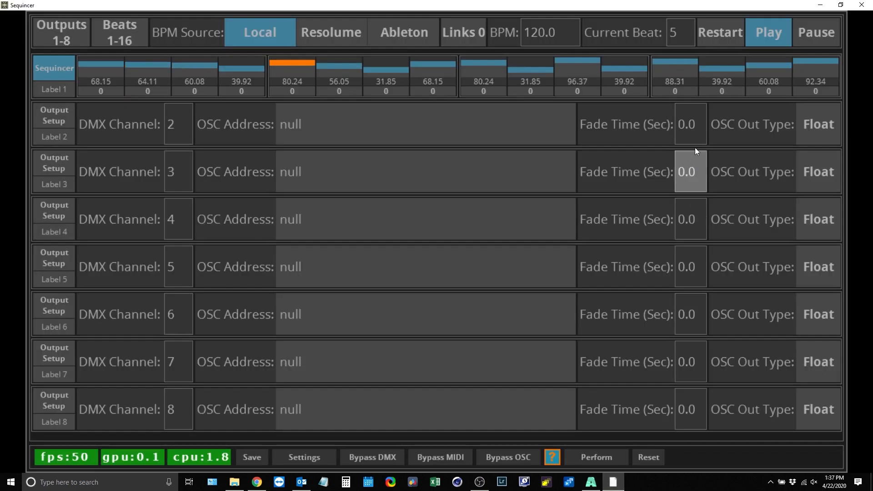
pyautogui.click(698, 126)
pyautogui.press('BackSpace')
pyautogui.write('5')
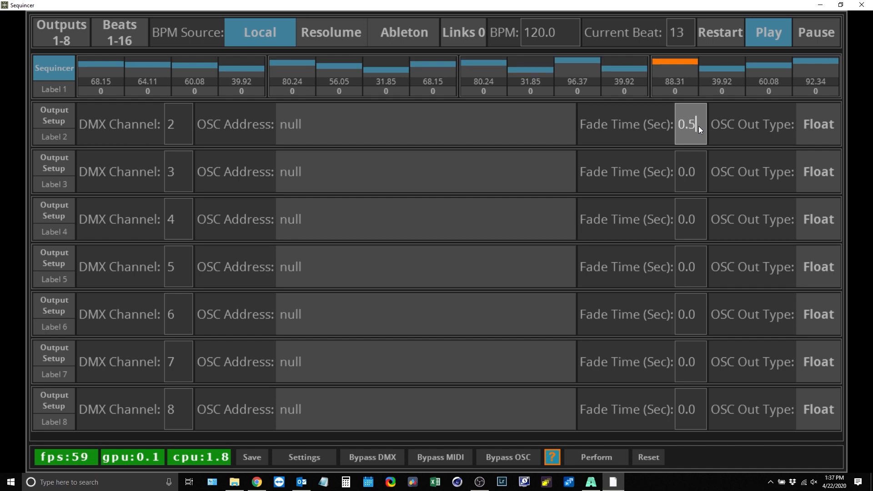
pyautogui.press('Return')
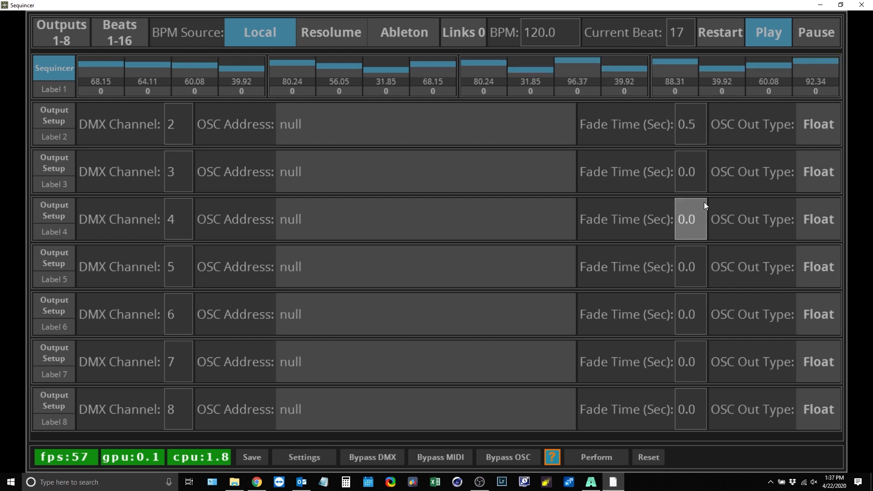
pyautogui.click(591, 482)
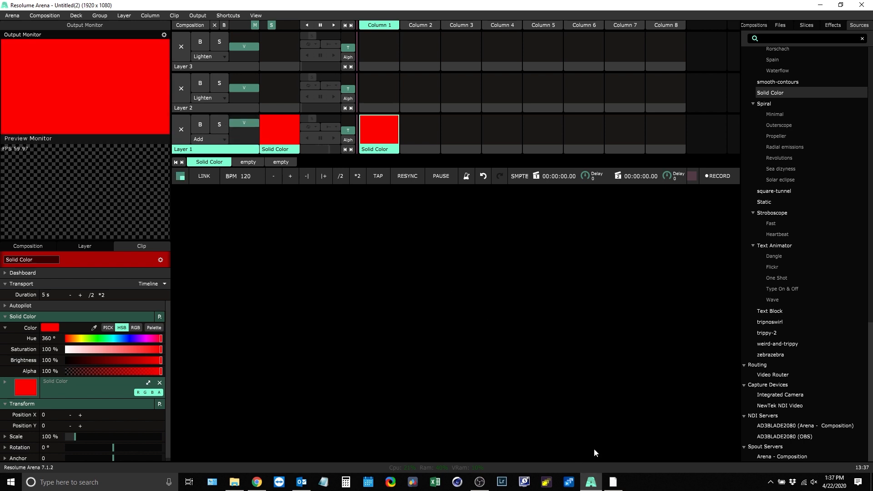
pyautogui.click(594, 485)
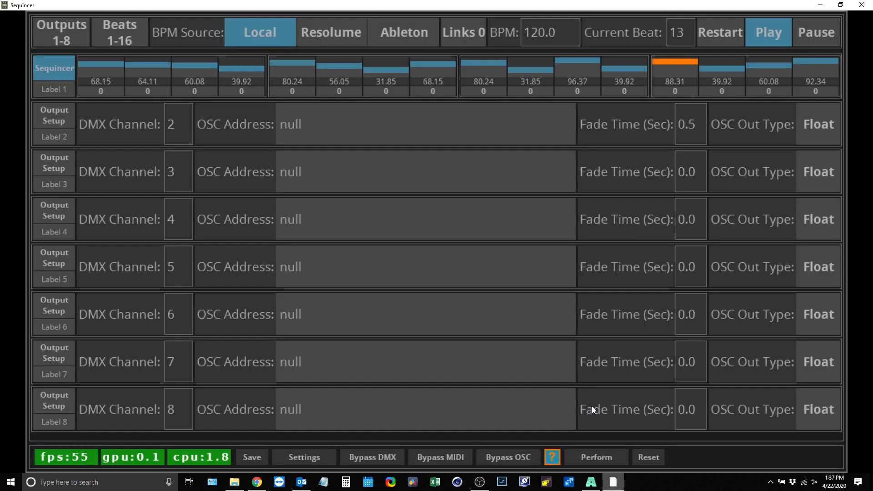
# Set output 2's fade time back to 0.0 seconds
pyautogui.click(697, 124)
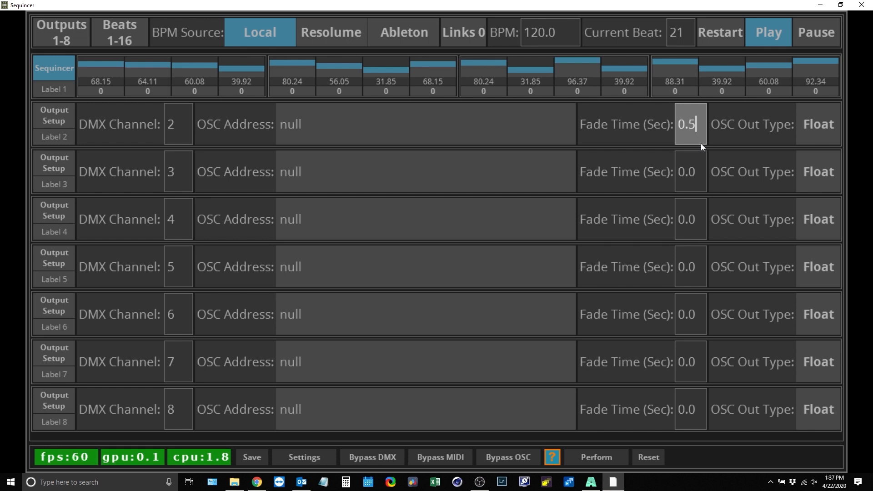
pyautogui.write('0')
pyautogui.press('Return')
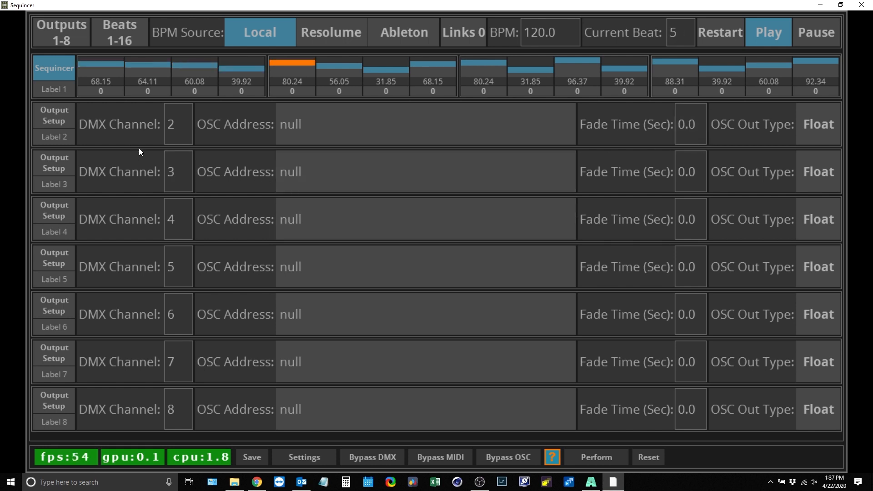
# Show the sequencer view for outputs 2 through 8
pyautogui.click(55, 119)
pyautogui.click(59, 158)
pyautogui.click(56, 207)
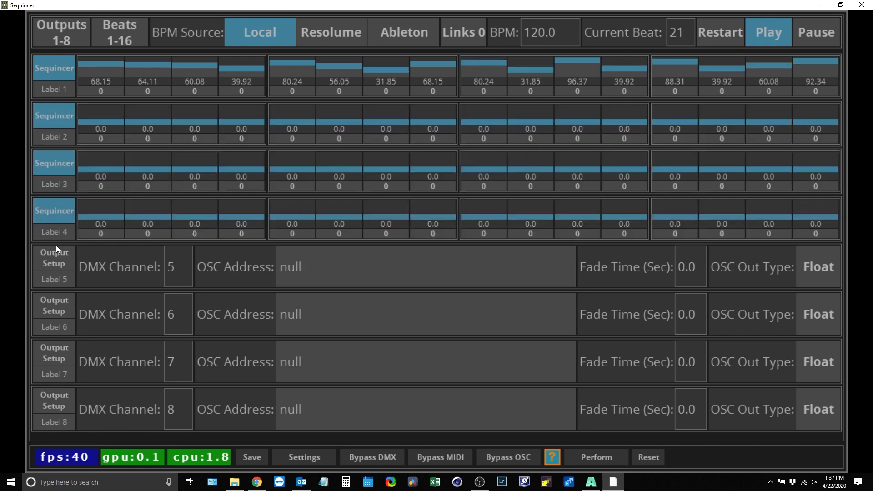
pyautogui.click(55, 264)
pyautogui.click(58, 303)
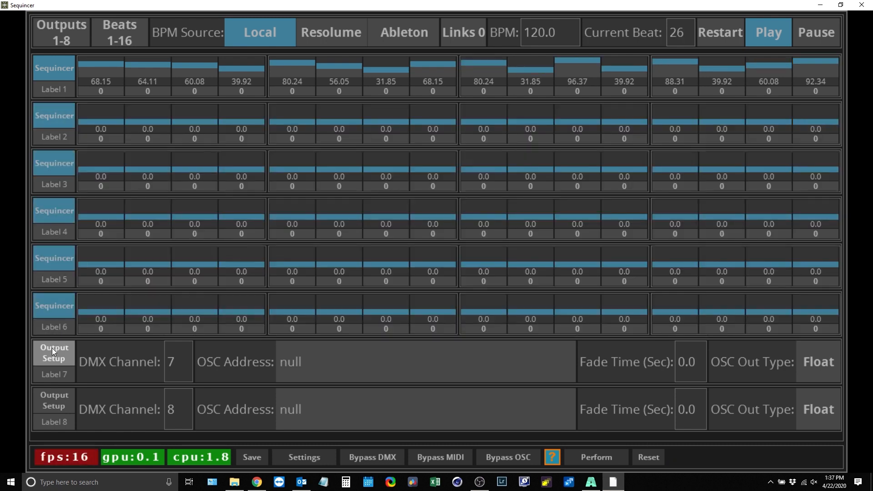
pyautogui.click(60, 378)
pyautogui.click(56, 400)
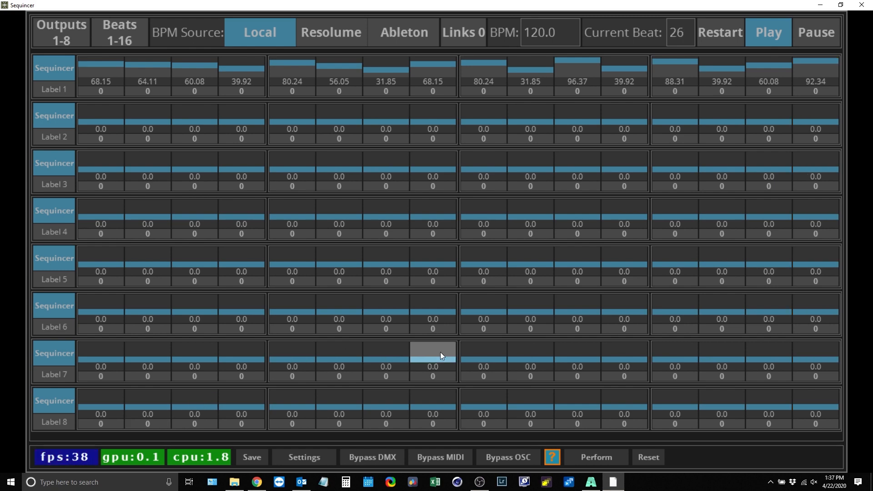
# Toggle Perform mode and show the setup rows of outputs 9–16
pyautogui.click(600, 458)
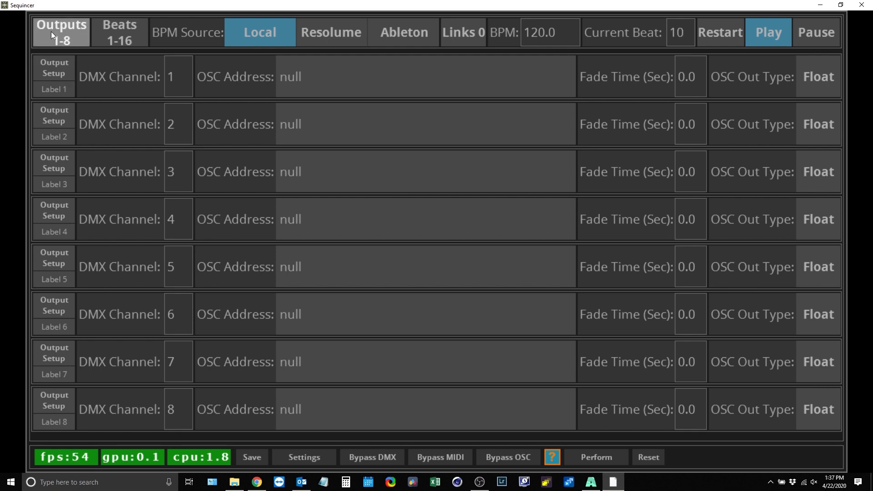
pyautogui.click(62, 32)
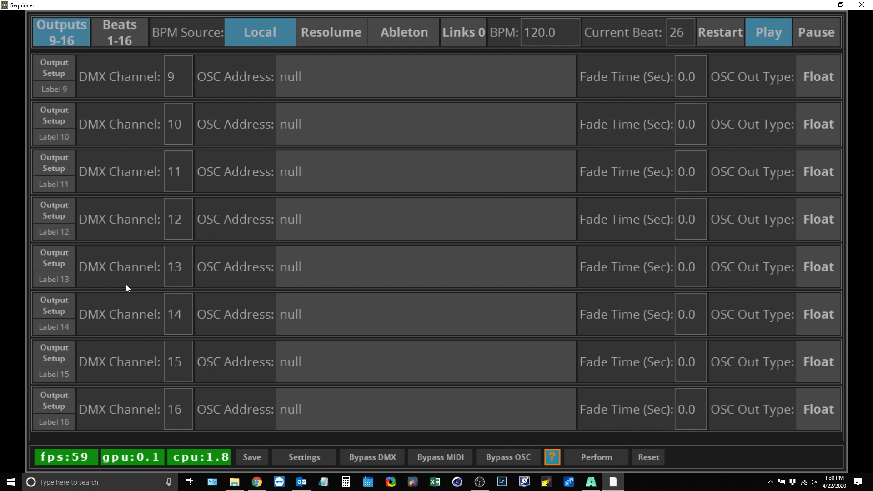
# Show the setup rows of outputs 1–8
pyautogui.click(73, 34)
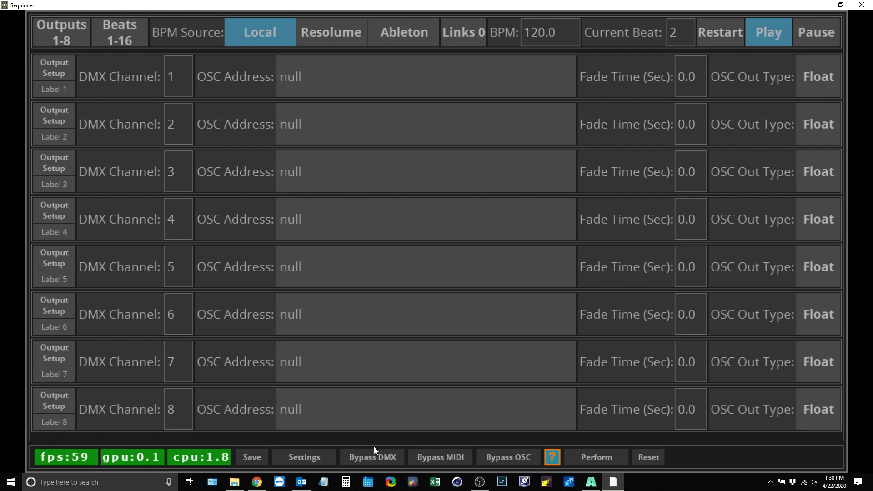
pyautogui.click(363, 457)
# Turn on help mode, check the help for output 3's DMX channel and fade time labels, and turn help mode off
pyautogui.click(553, 458)
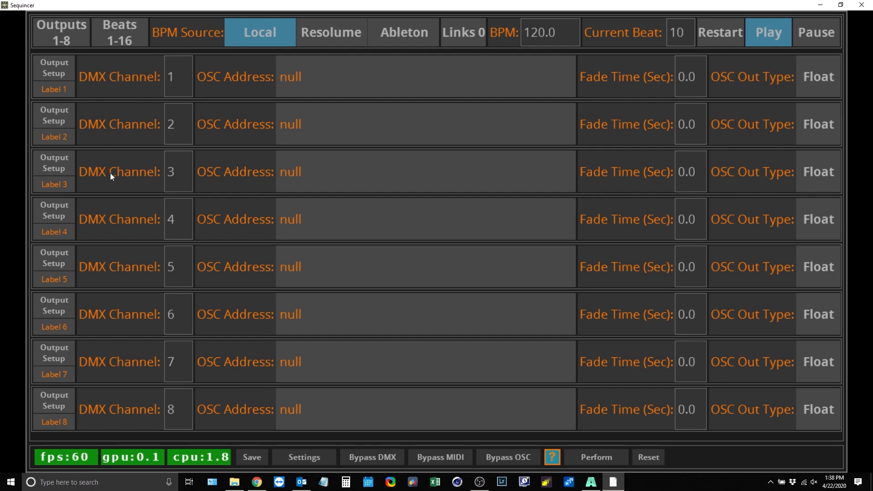
pyautogui.moveTo(112, 173)
pyautogui.click(111, 190)
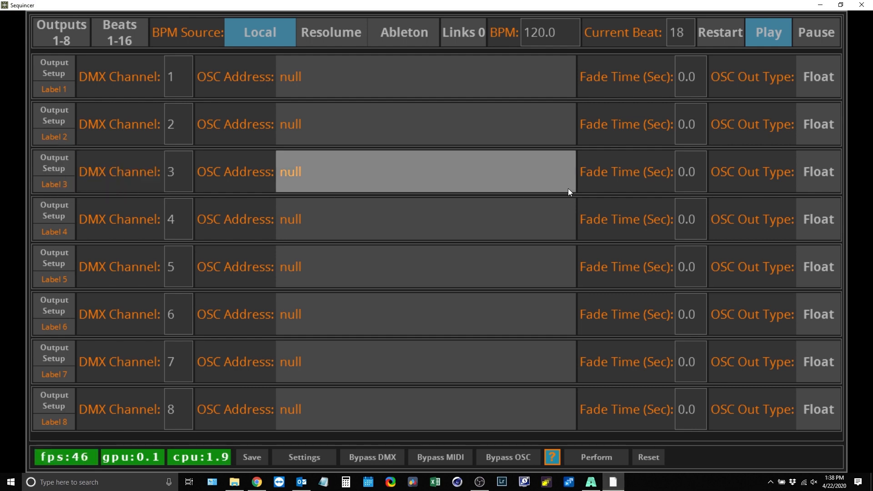
pyautogui.moveTo(600, 171)
pyautogui.click(605, 193)
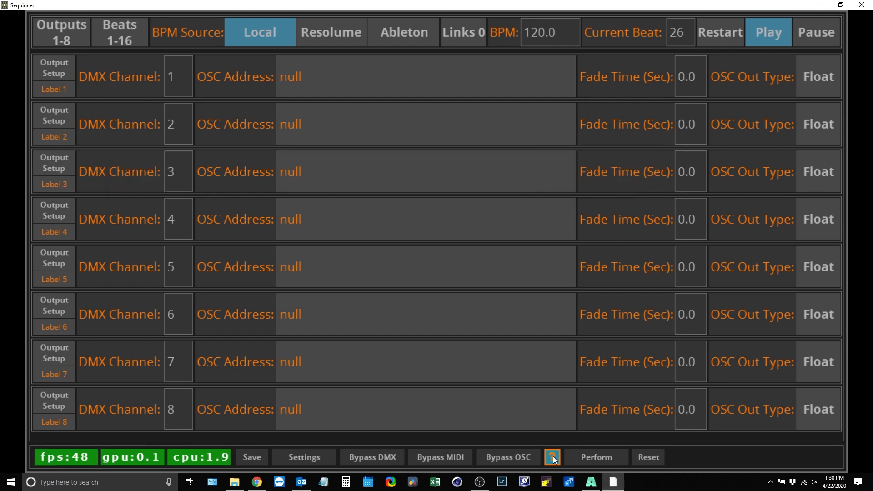
pyautogui.click(551, 454)
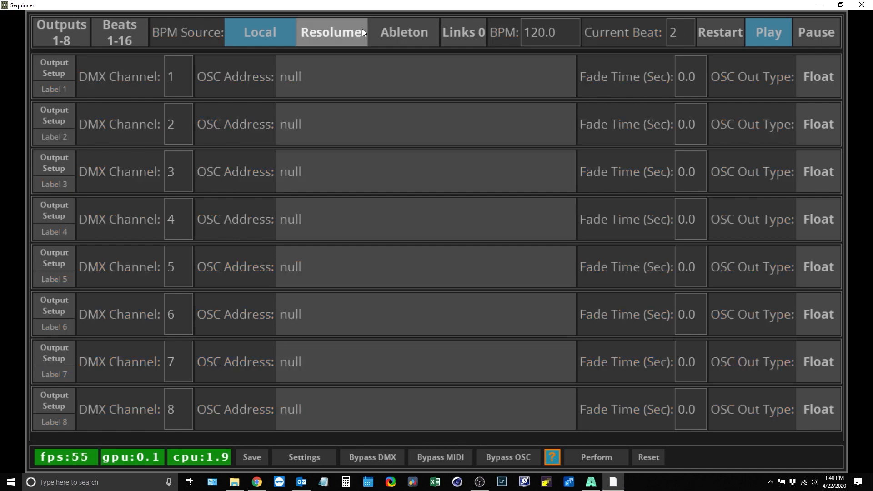
# Use Resolume as the BPM source, set the tempo in Resolume Arena to 60 BPM and return to Sequincer
pyautogui.click(336, 34)
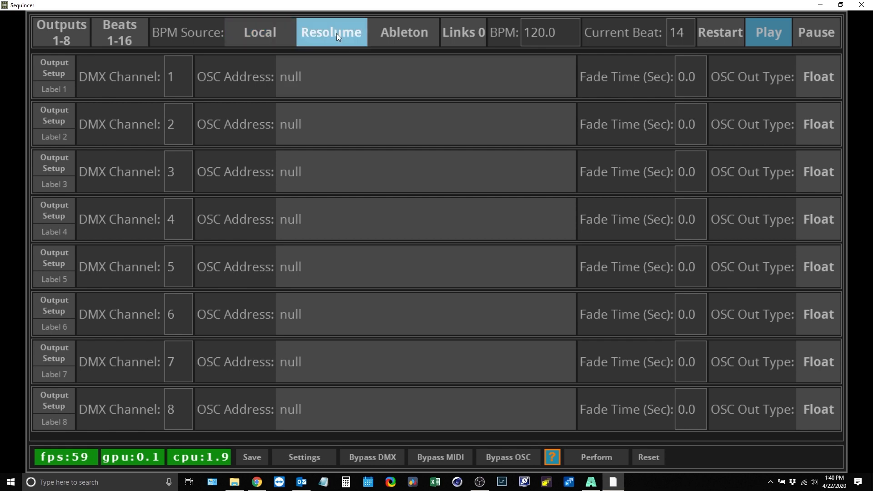
pyautogui.click(591, 482)
pyautogui.doubleClick(246, 176)
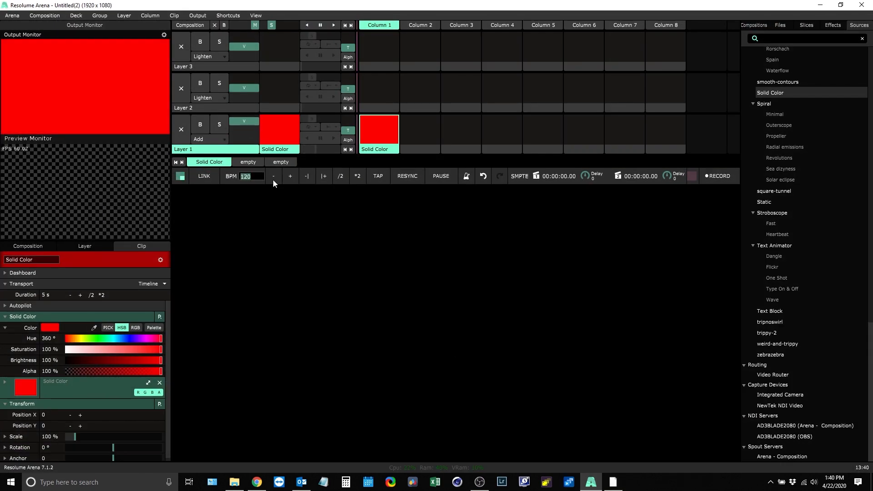
pyautogui.write('60')
pyautogui.press('Return')
pyautogui.click(613, 482)
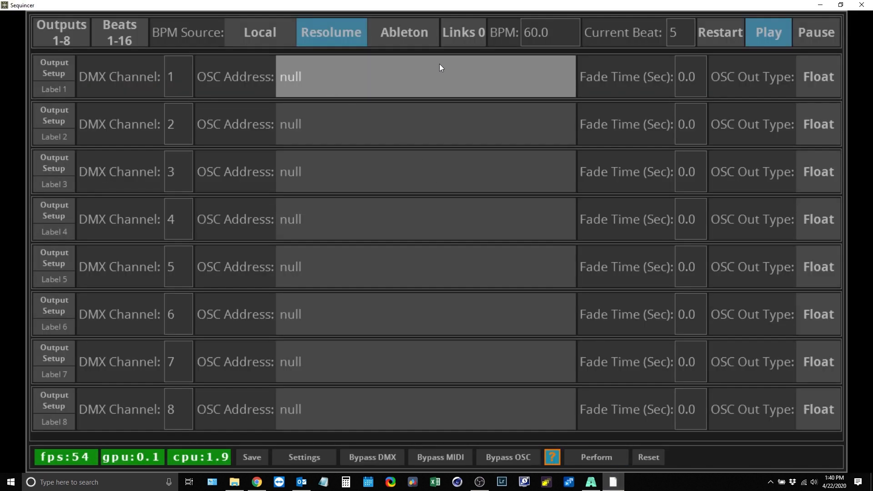